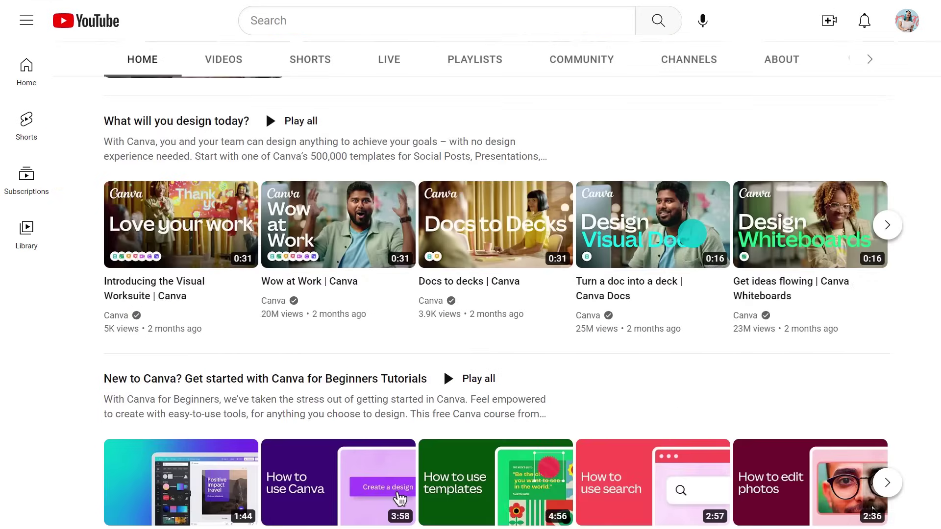
# Play 'Create videos with photos in minutes!' from the Tips from the team at Canva playlist and subscribe
pyautogui.scroll(-2, 692, 233)
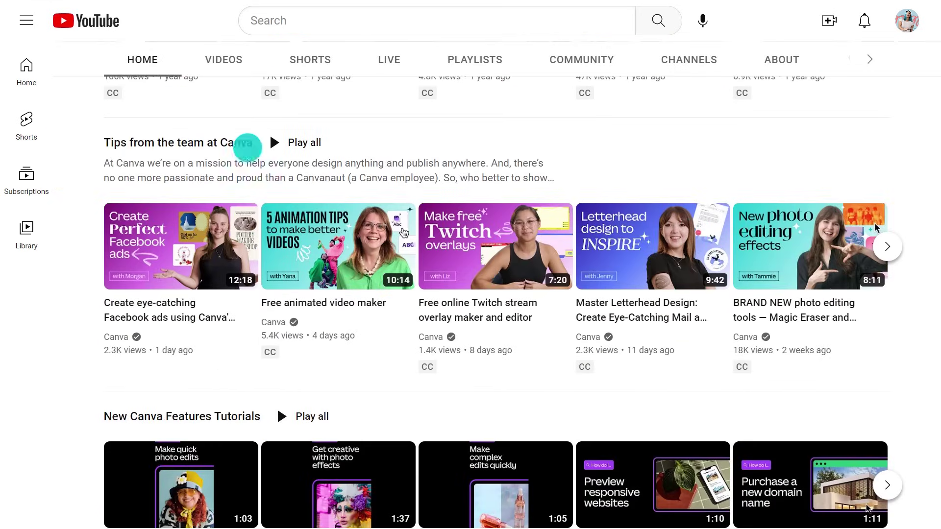
pyautogui.click(209, 141)
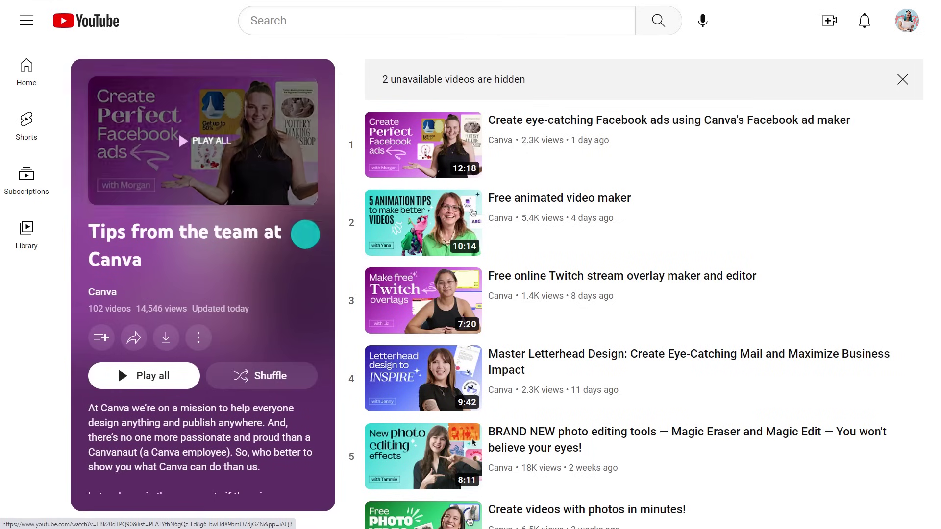
pyautogui.scroll(-5, 330, 258)
pyautogui.scroll(-2, 329, 259)
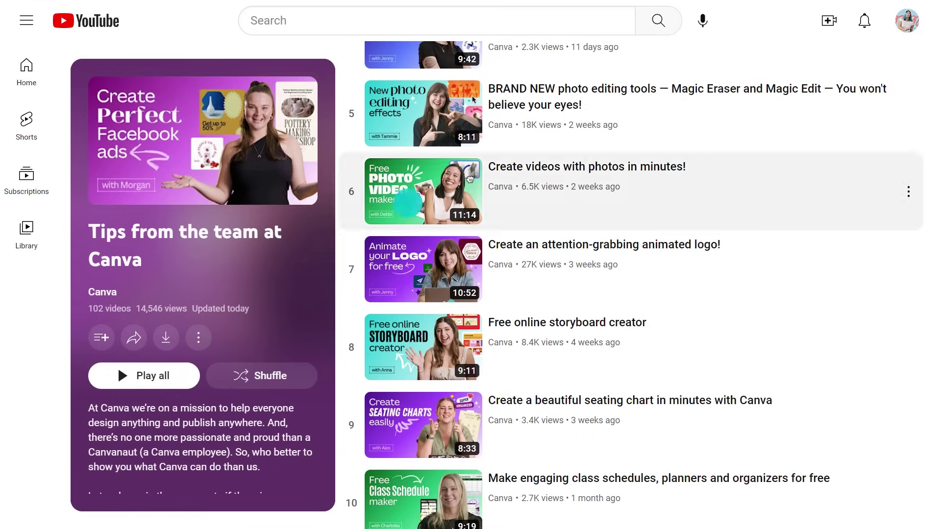
pyautogui.click(386, 215)
pyautogui.click(185, 443)
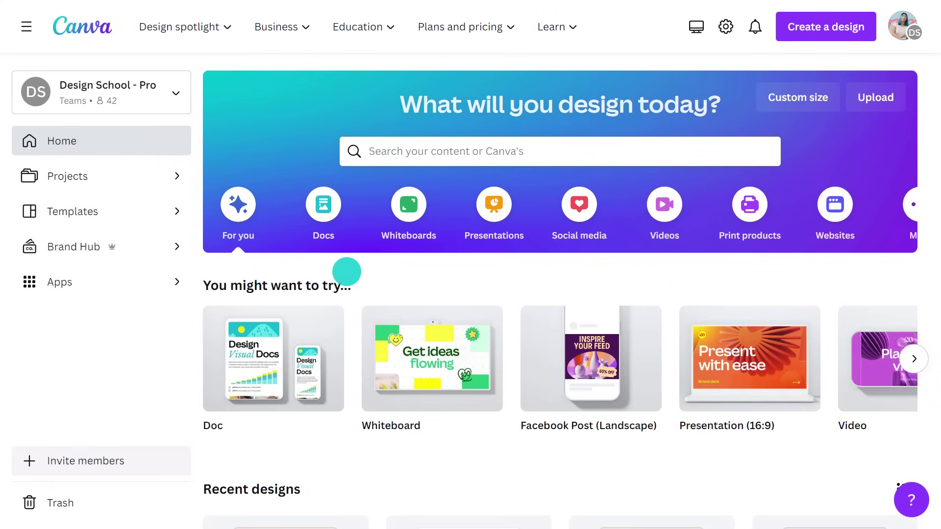
# Search Canva templates for 'checklist' and scroll through the results
pyautogui.click(409, 152)
pyautogui.write('checklist')
pyautogui.press('Return')
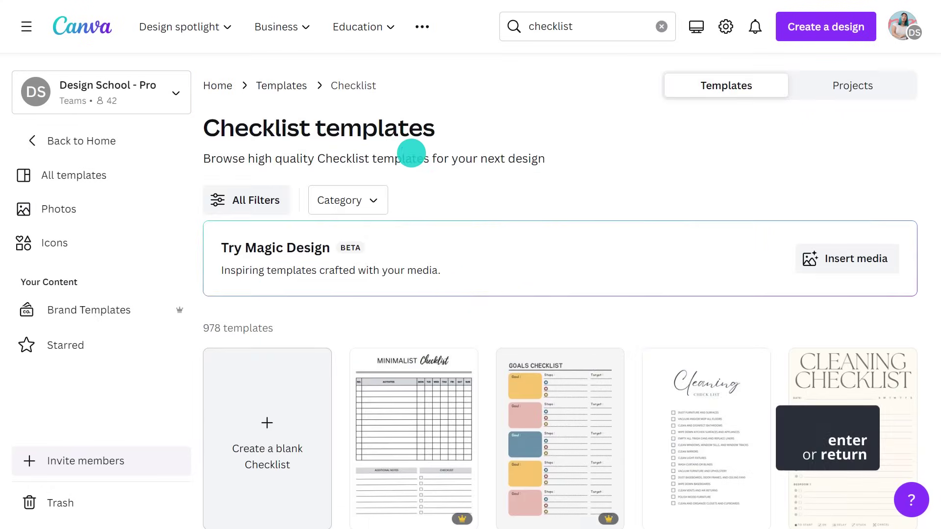
pyautogui.scroll(-10, 505, 391)
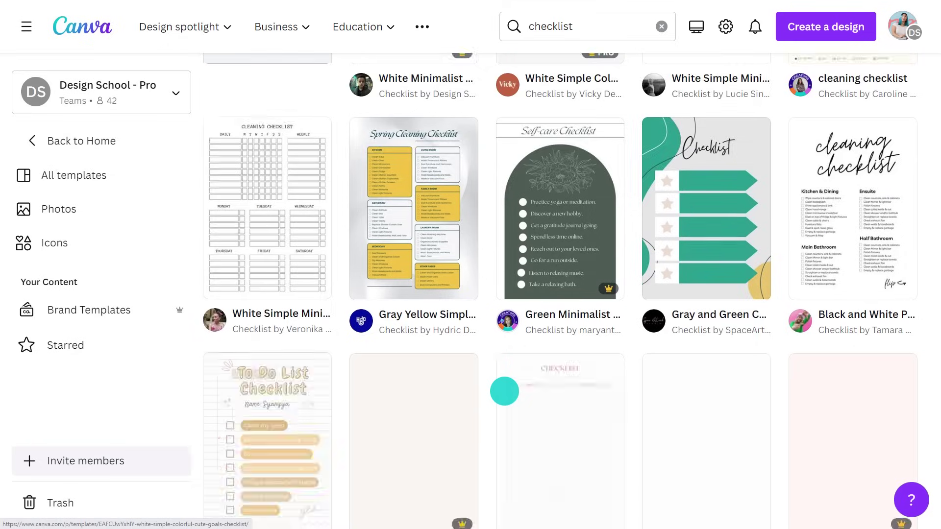
pyautogui.scroll(-7, 504, 390)
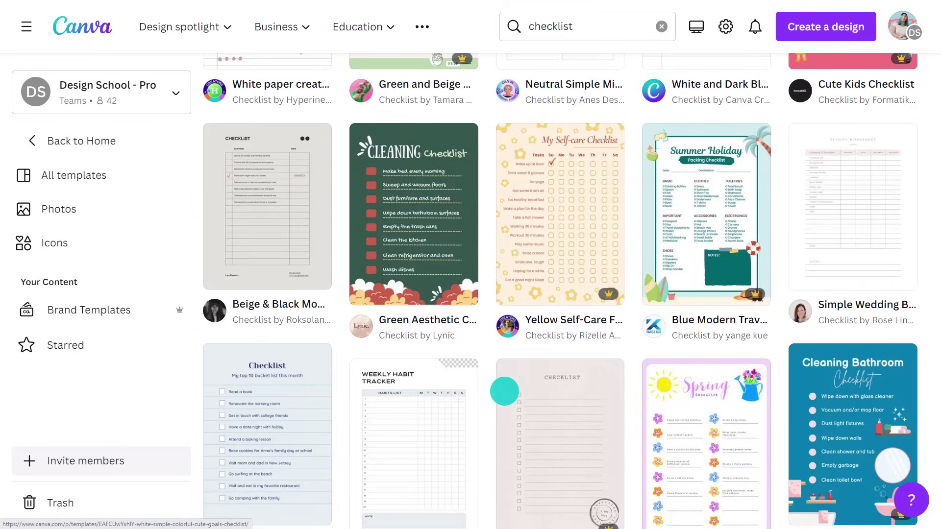
pyautogui.scroll(-3, 504, 391)
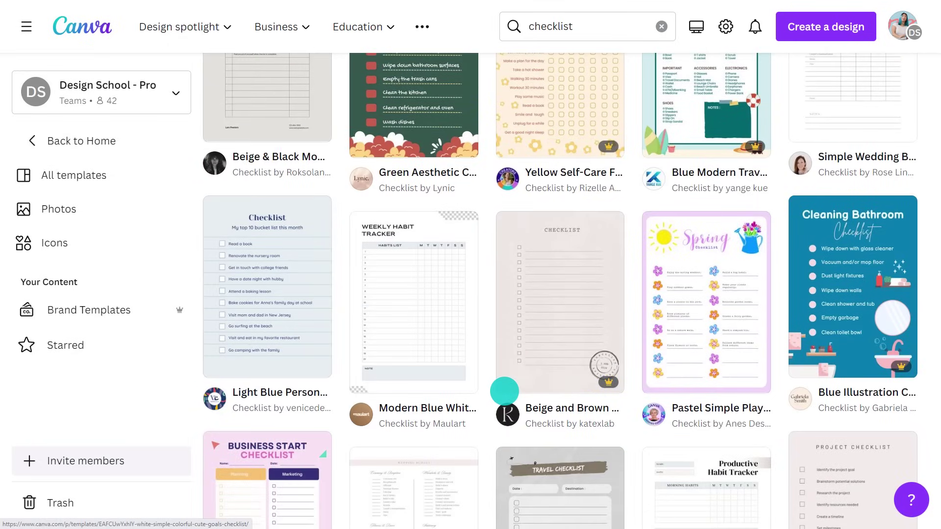
# Preview the weekly habit tracker and two-column to-do templates, then customize the summer routine checklist
pyautogui.click(429, 296)
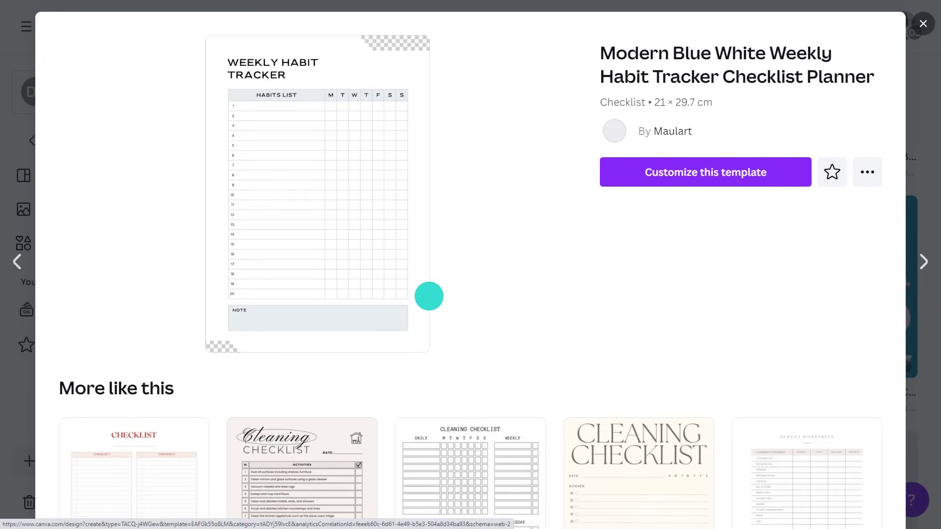
pyautogui.click(923, 23)
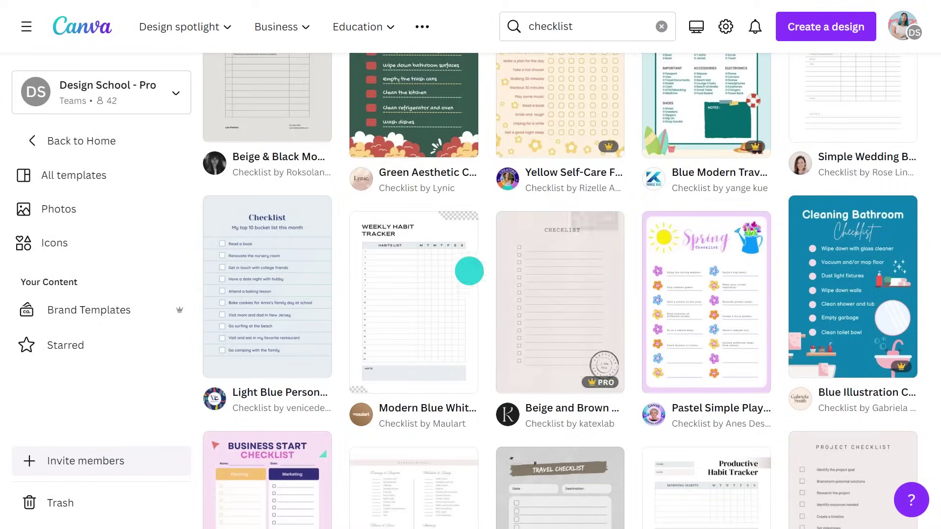
pyautogui.scroll(10, 425, 296)
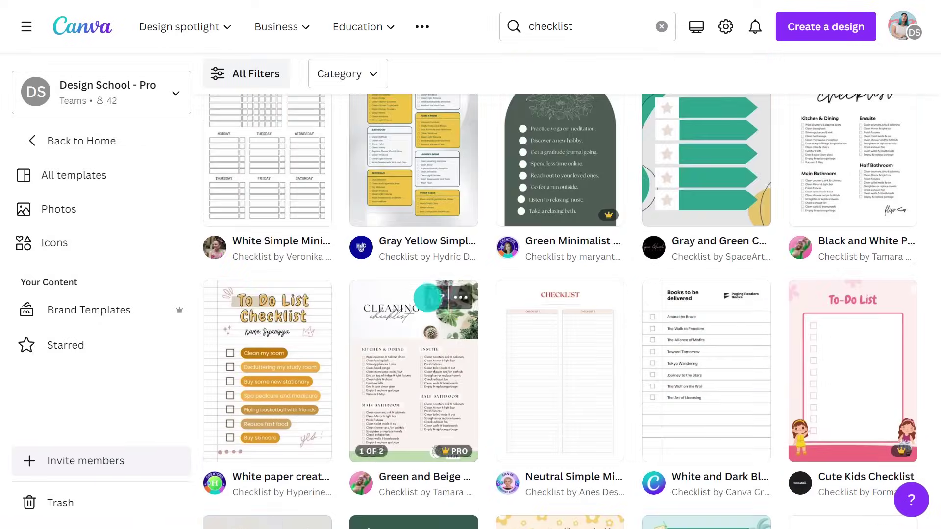
pyautogui.click(565, 380)
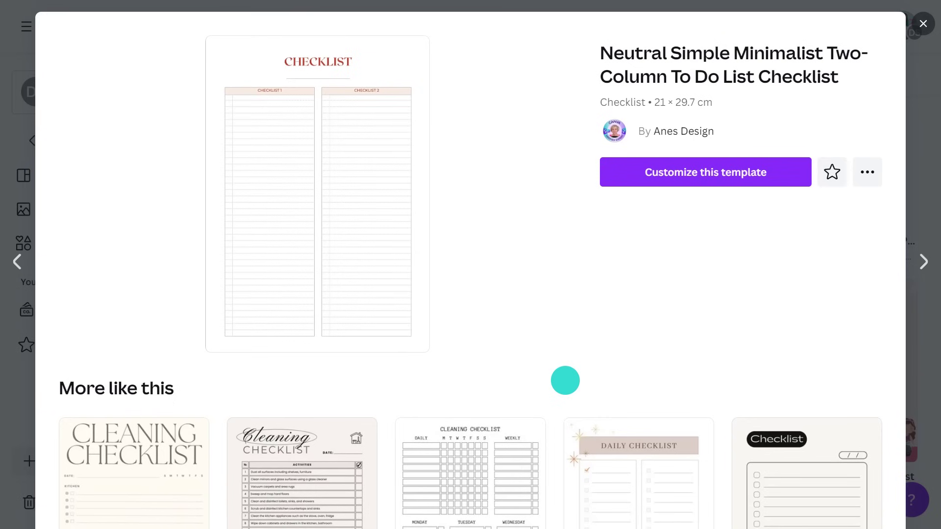
pyautogui.click(923, 24)
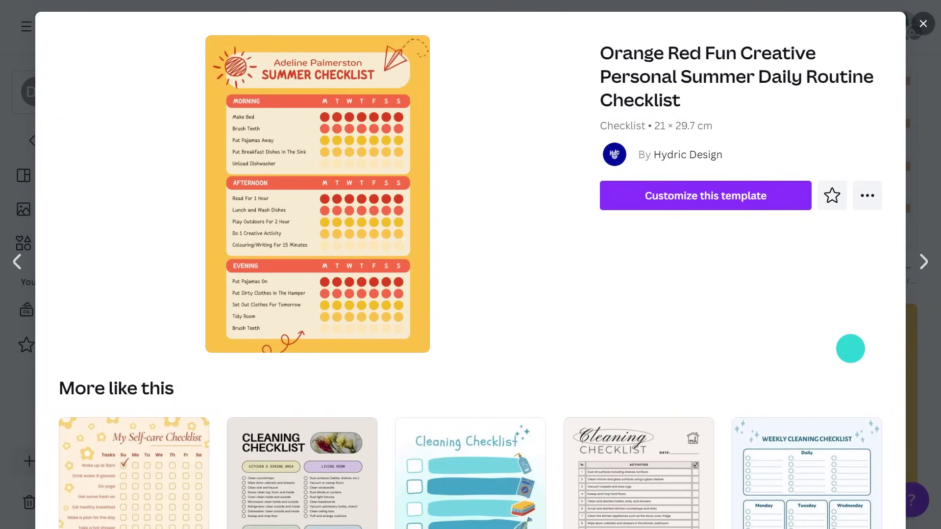
pyautogui.click(751, 202)
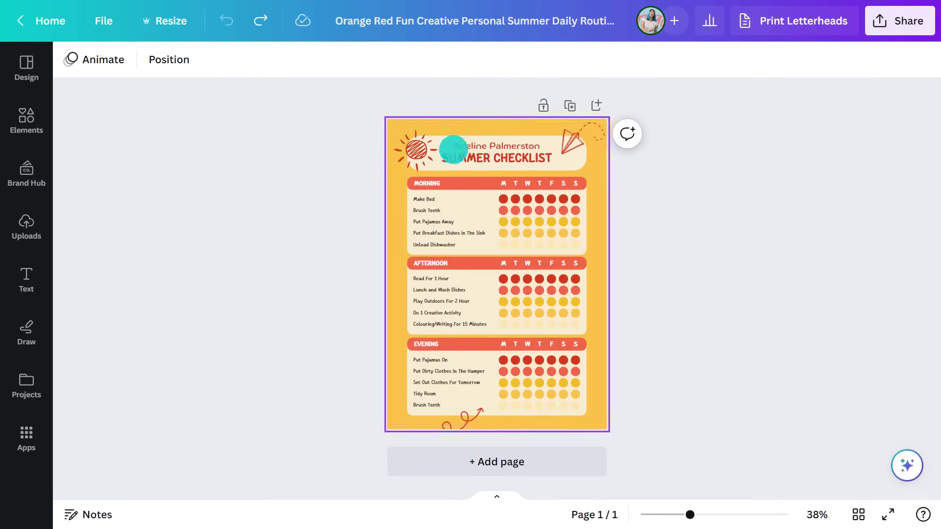
# Duplicate the page, replace the name line, and change the title to WINTER CHECKLIST
pyautogui.click(543, 106)
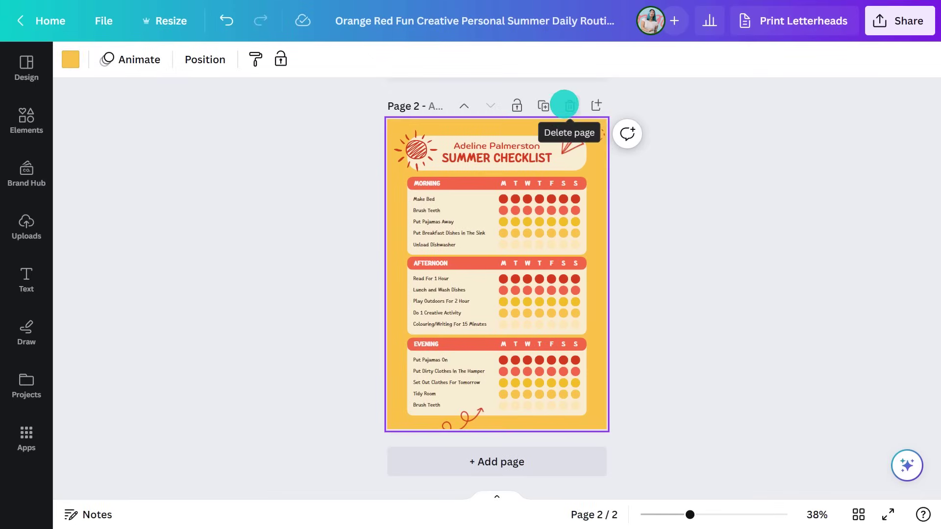
pyautogui.doubleClick(510, 143)
pyautogui.write('Jimmy Smith')
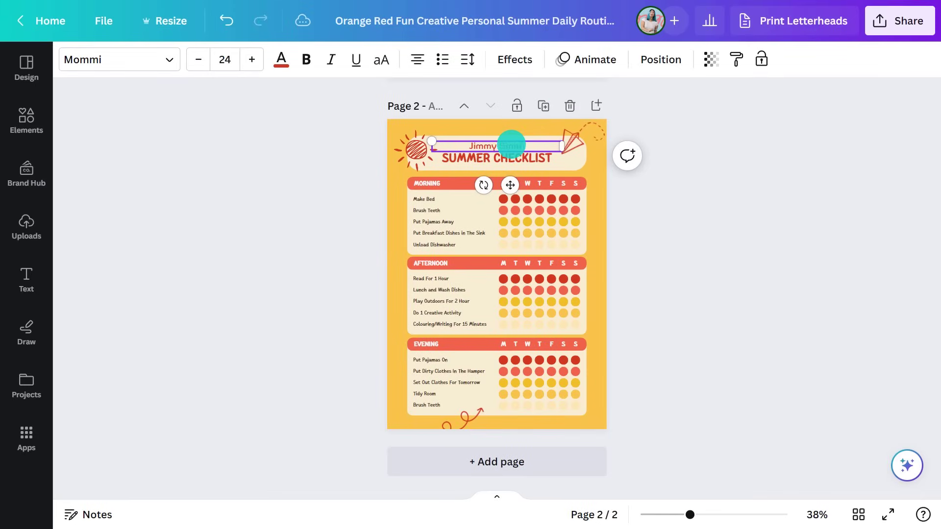
pyautogui.doubleClick(488, 158)
pyautogui.write('WI')
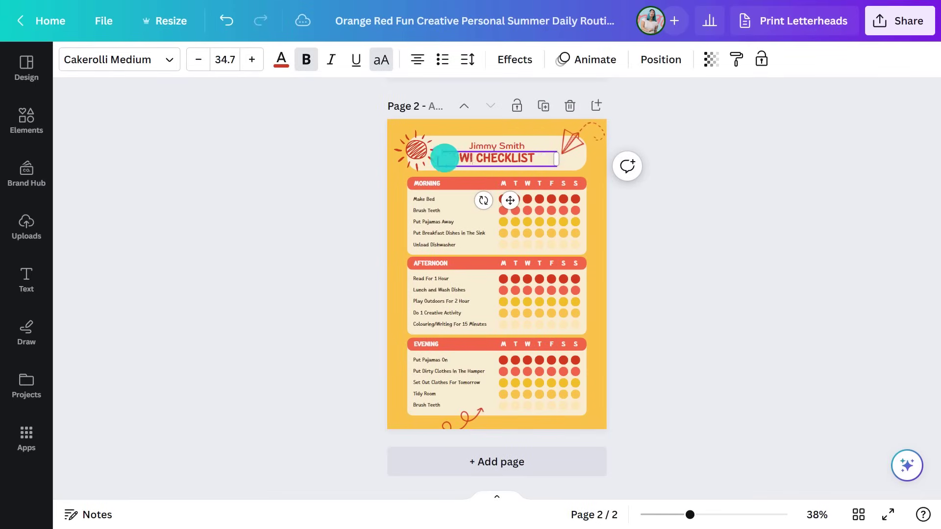
pyautogui.write('NTER')
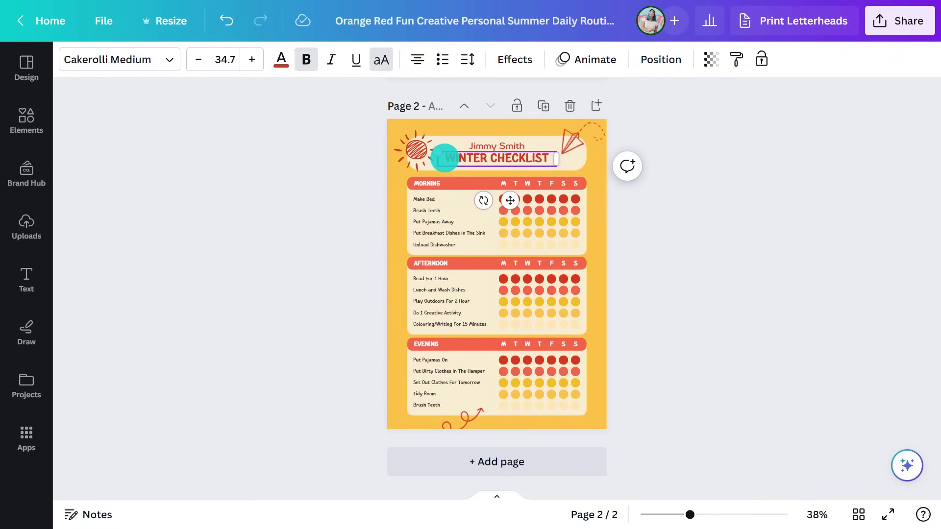
# Recolor all the header bars teal #0CCCDF
pyautogui.click(443, 181)
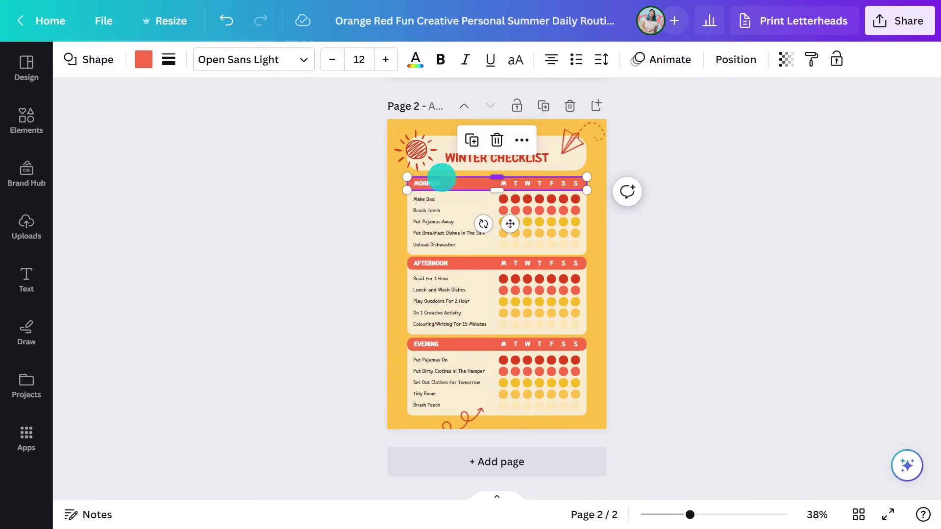
pyautogui.click(147, 59)
pyautogui.click(87, 148)
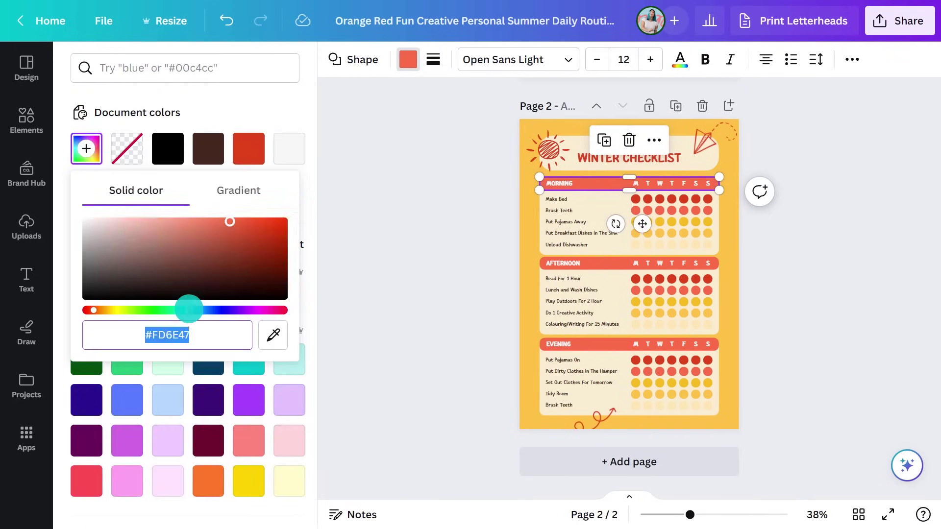
pyautogui.write('#0CCCDF')
pyautogui.click(206, 504)
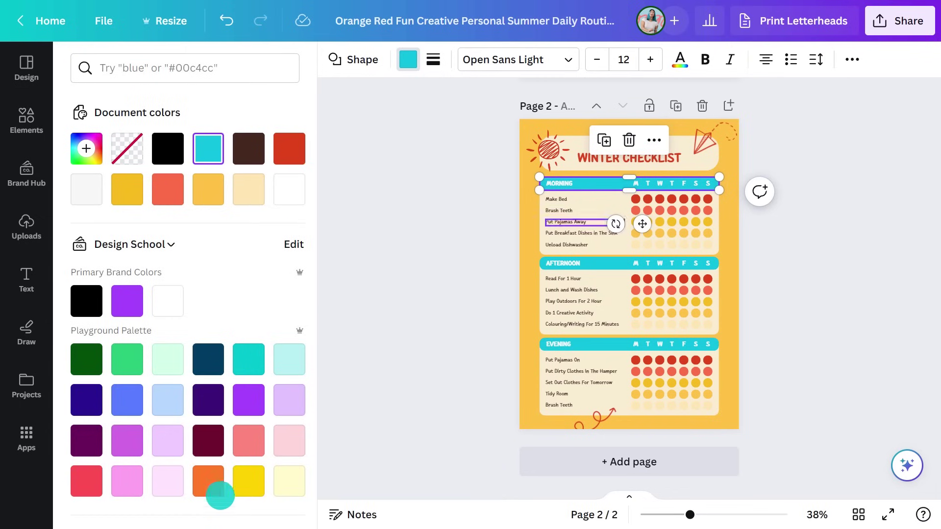
# Recolor all the red checklist dots to the same teal #0CCCDF
pyautogui.click(634, 200)
pyautogui.hotkey('ctrl', 'z')
pyautogui.click(86, 148)
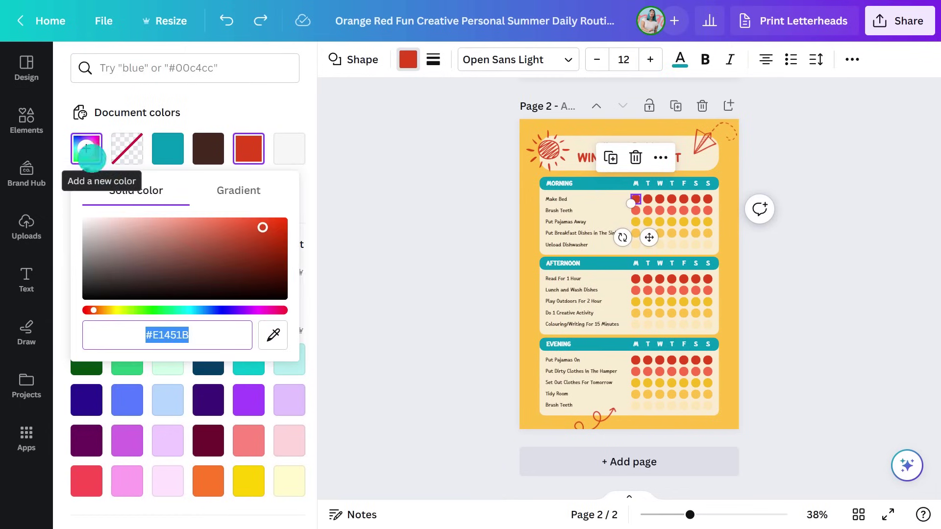
pyautogui.write('#0097B2')
pyautogui.click(168, 499)
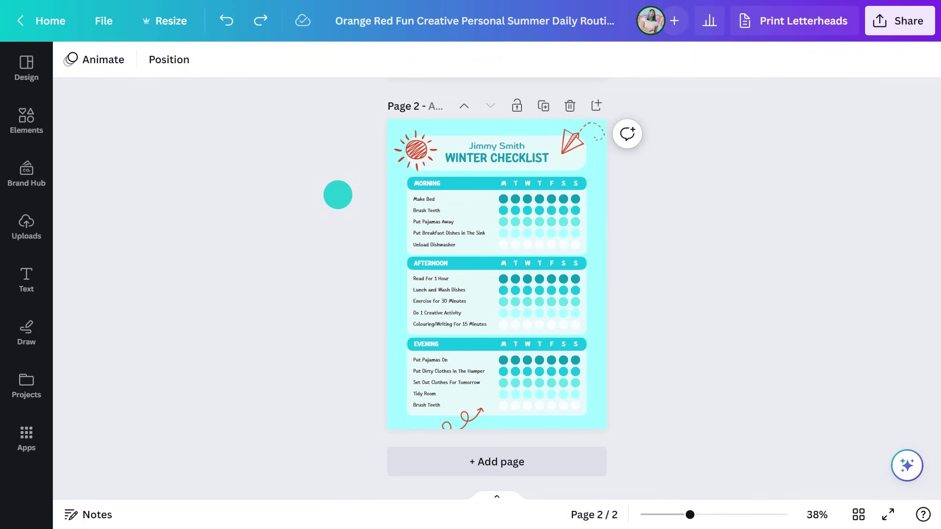
# Delete the sun, paper plane and bottom swirl graphics
pyautogui.keyDown('shift'); pyautogui.click(570, 140); pyautogui.keyUp('shift')
pyautogui.keyDown('shift'); pyautogui.click(466, 419); pyautogui.keyUp('shift')
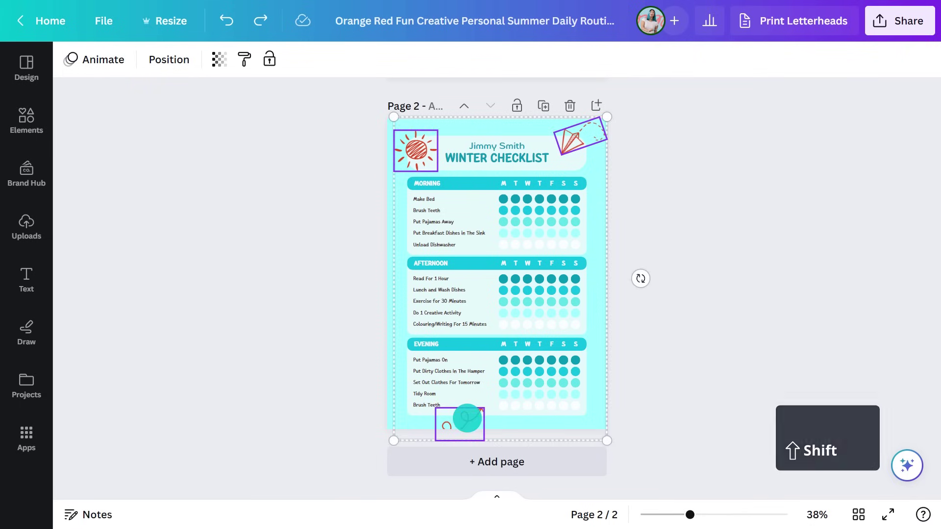
pyautogui.press('Delete')
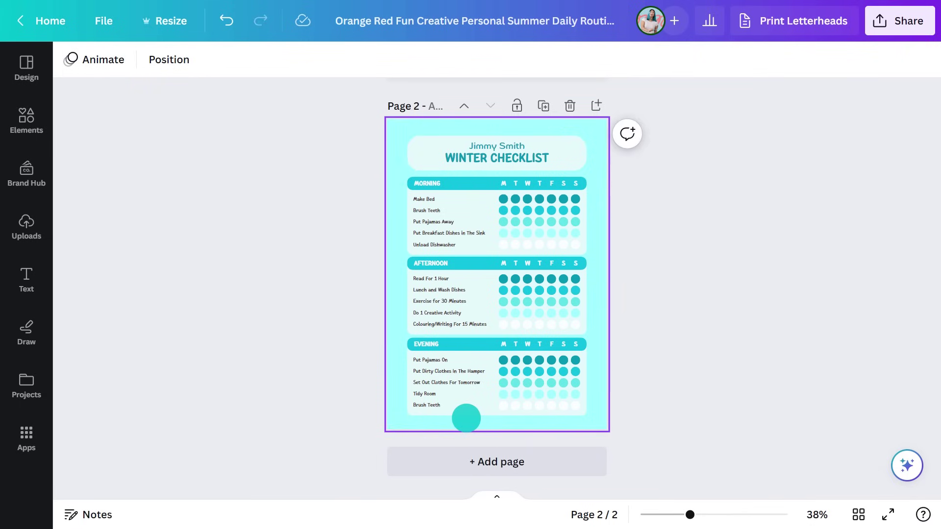
# Add a winter snowflake graphic near the top-left, tilt and shrink it, and color it #0097b2
pyautogui.click(39, 123)
pyautogui.click(161, 79)
pyautogui.write('winter')
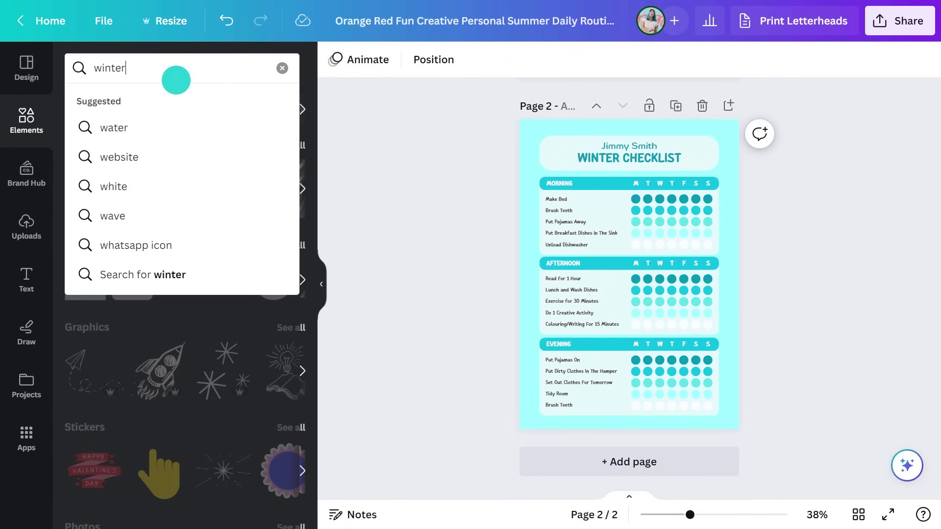
pyautogui.press('Return')
pyautogui.click(131, 102)
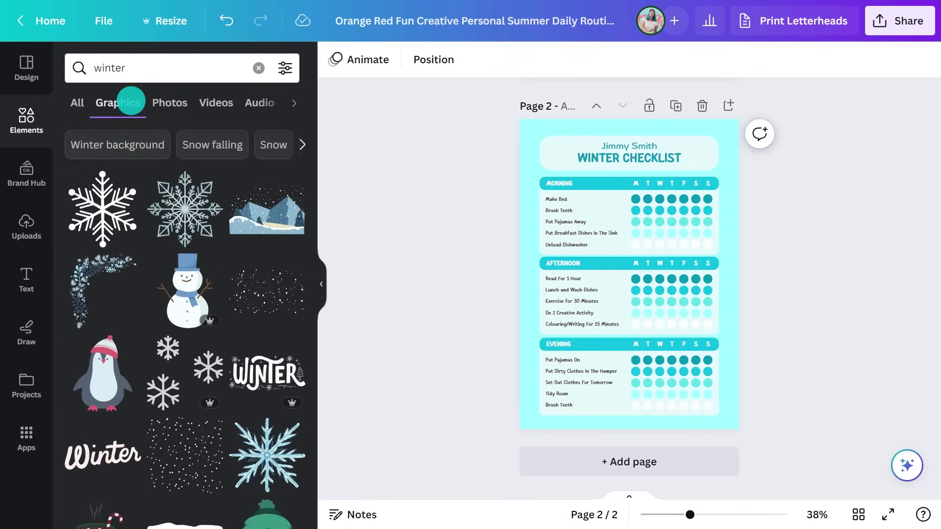
pyautogui.moveTo(126, 197); pyautogui.dragTo(550, 168)
pyautogui.moveTo(550, 235); pyautogui.dragTo(542, 169)
pyautogui.click(336, 60)
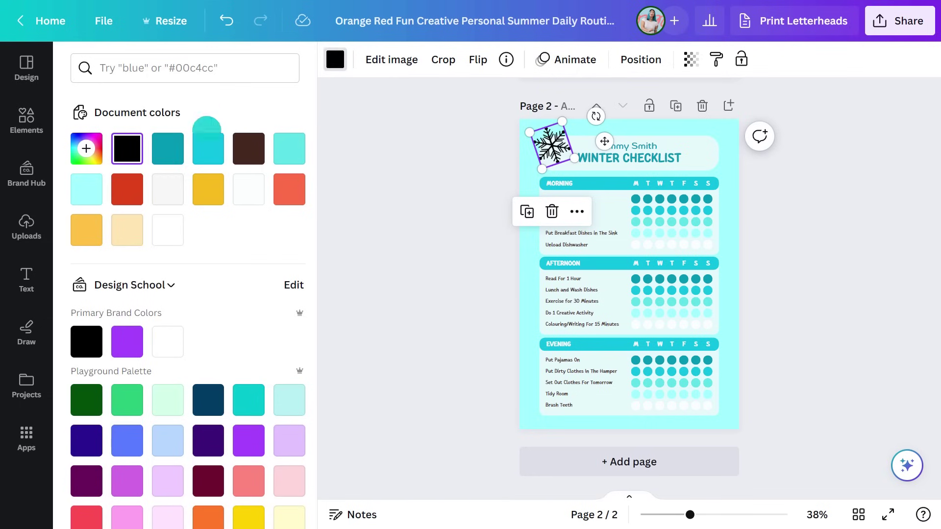
pyautogui.click(155, 143)
# Place the blue beanie graphic at the top right and shrink it into the corner
pyautogui.click(28, 117)
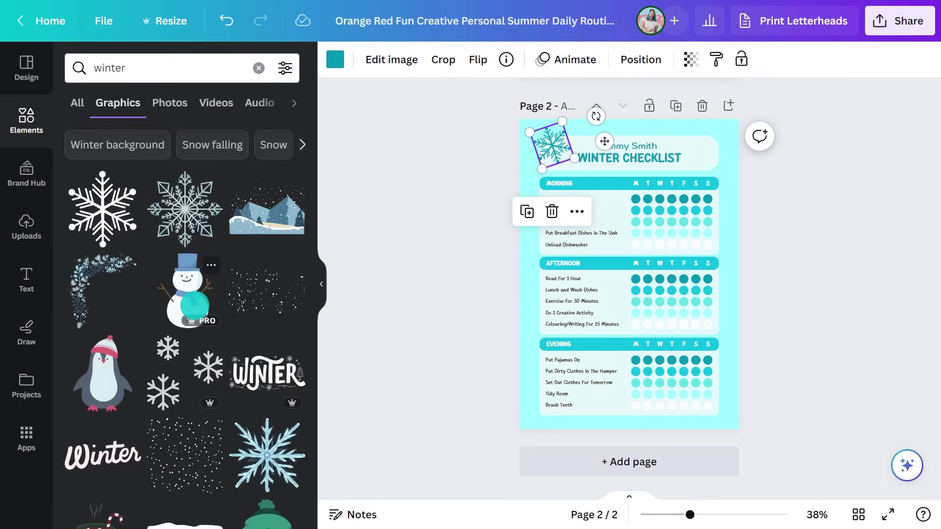
pyautogui.scroll(-8, 195, 304)
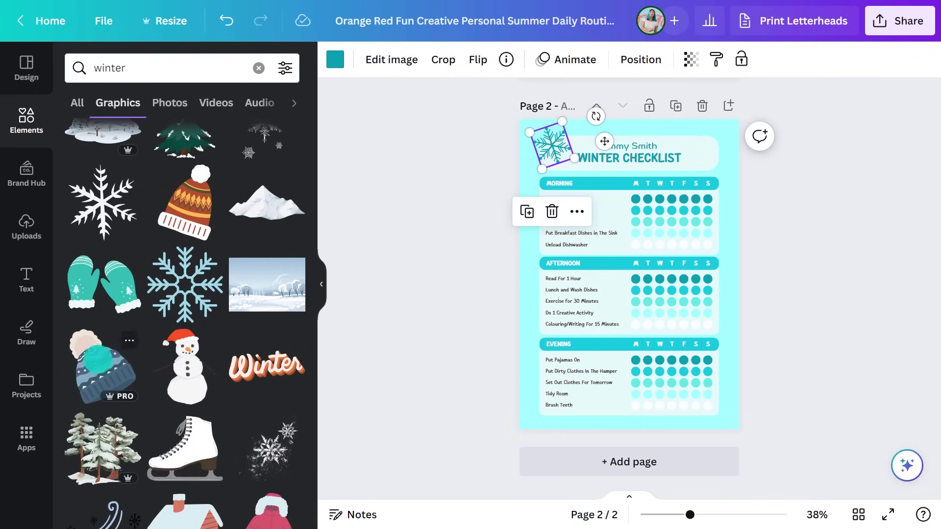
pyautogui.moveTo(98, 360); pyautogui.dragTo(674, 162)
pyautogui.click(572, 59)
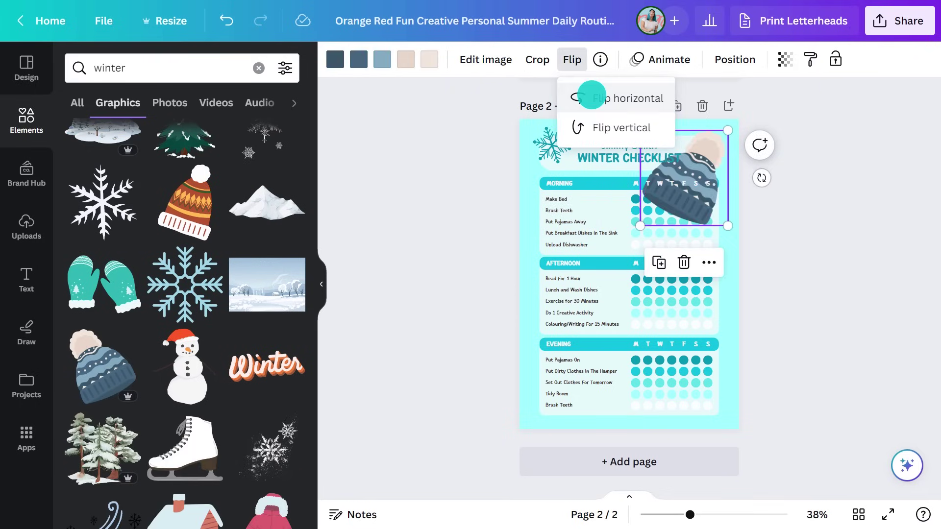
pyautogui.moveTo(641, 226); pyautogui.dragTo(715, 146)
# Drop a snowy mountain landscape onto the page and stretch it across the lower half
pyautogui.scroll(-8, 287, 284)
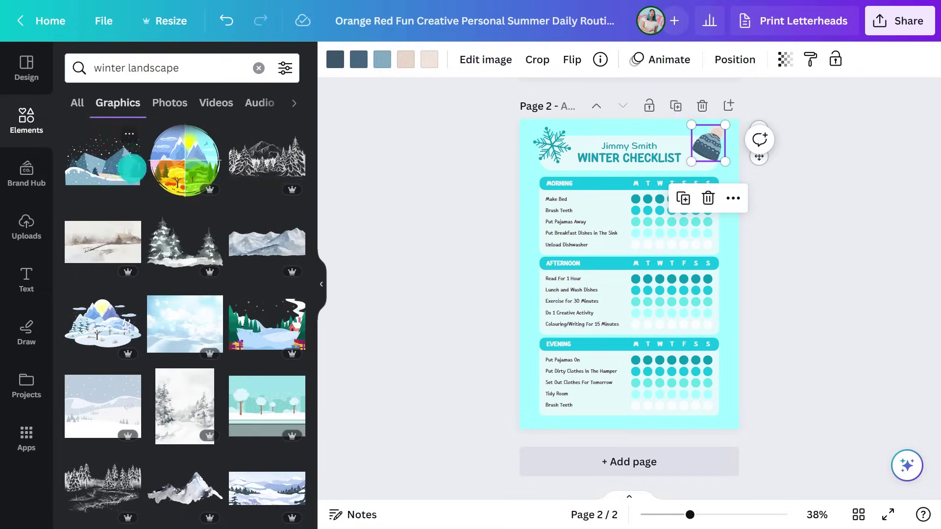
pyautogui.moveTo(132, 168); pyautogui.dragTo(633, 289)
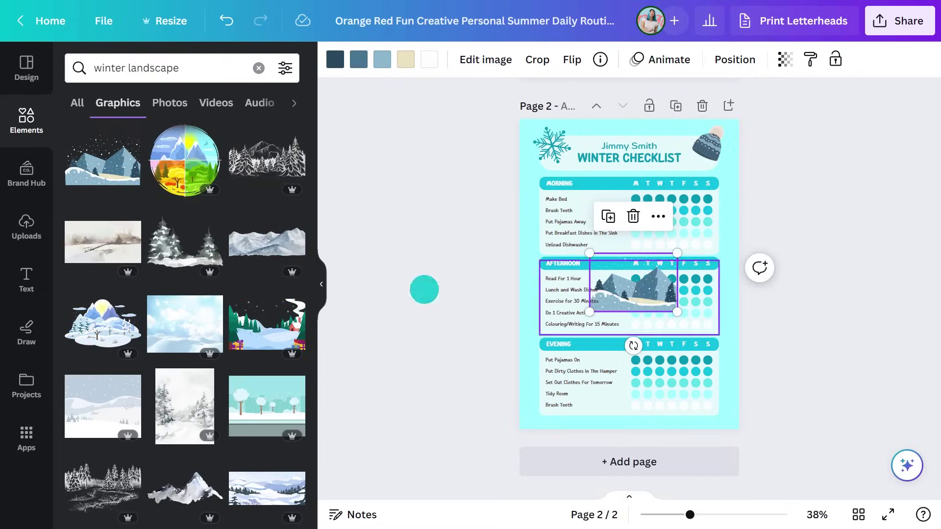
pyautogui.click(321, 284)
pyautogui.moveTo(452, 307); pyautogui.dragTo(384, 361)
pyautogui.moveTo(542, 362); pyautogui.dragTo(610, 405)
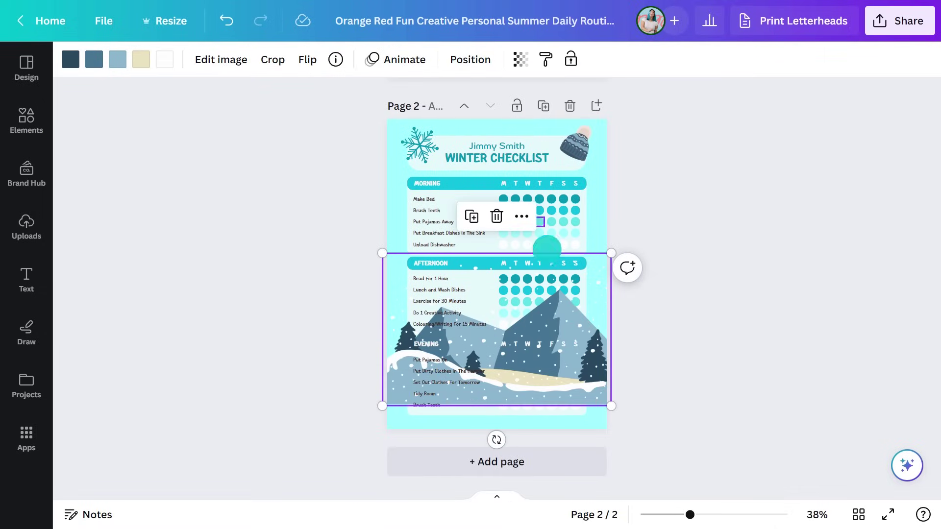
# Send the mountain scene to the back behind the Afternoon and Evening boxes
pyautogui.click(469, 61)
pyautogui.click(278, 124)
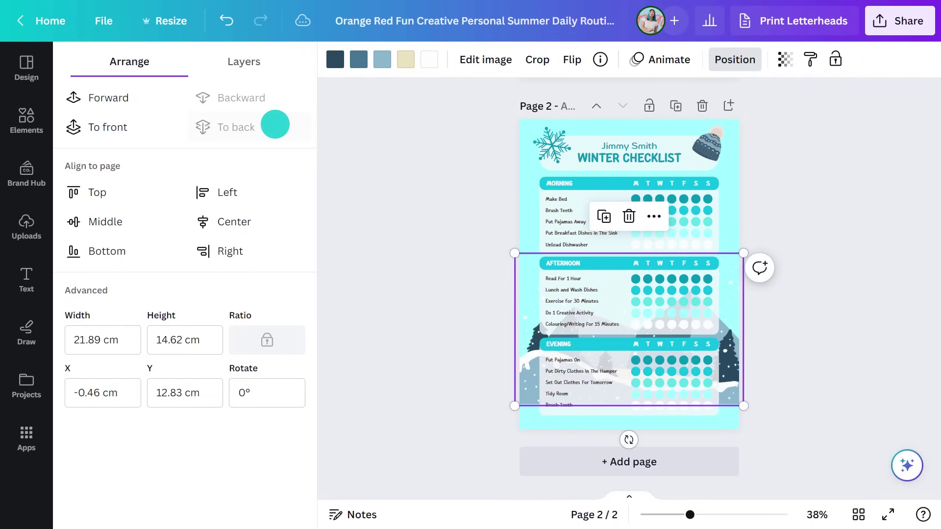
pyautogui.click(332, 138)
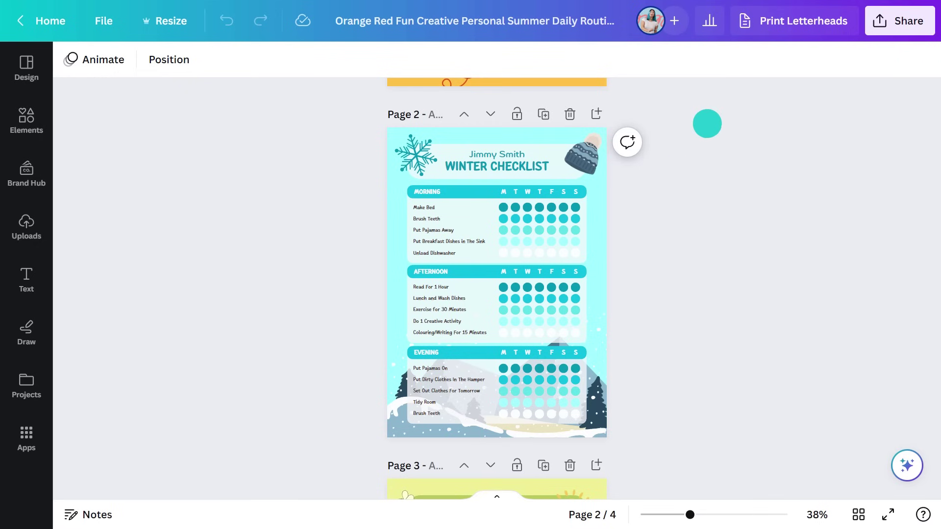
# Order printed letterheads on laminated premium paper (A$13) and continue to the print check
pyautogui.click(773, 22)
pyautogui.scroll(-8, 797, 229)
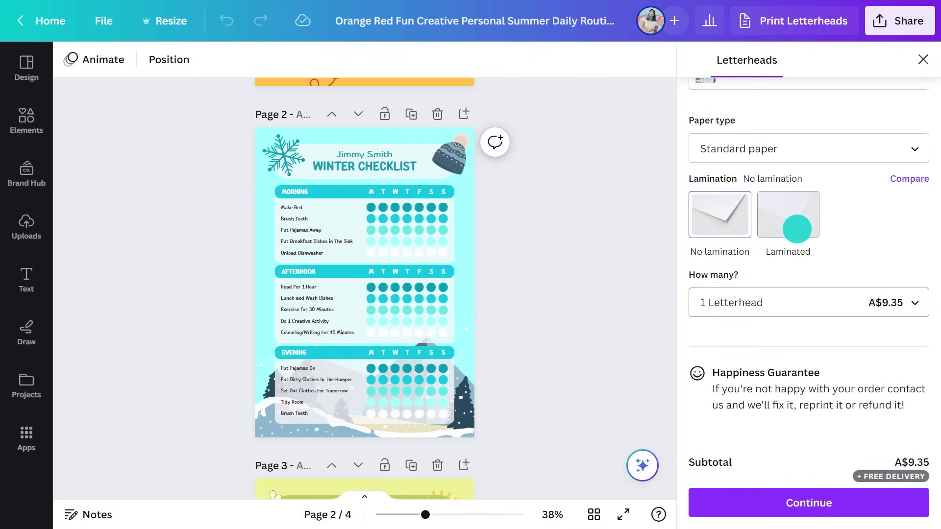
pyautogui.click(833, 150)
pyautogui.click(781, 192)
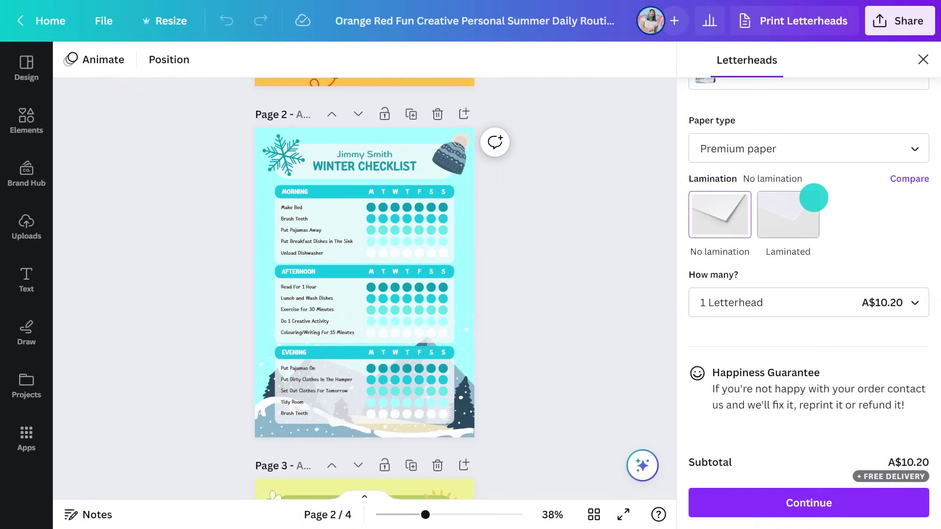
pyautogui.click(786, 216)
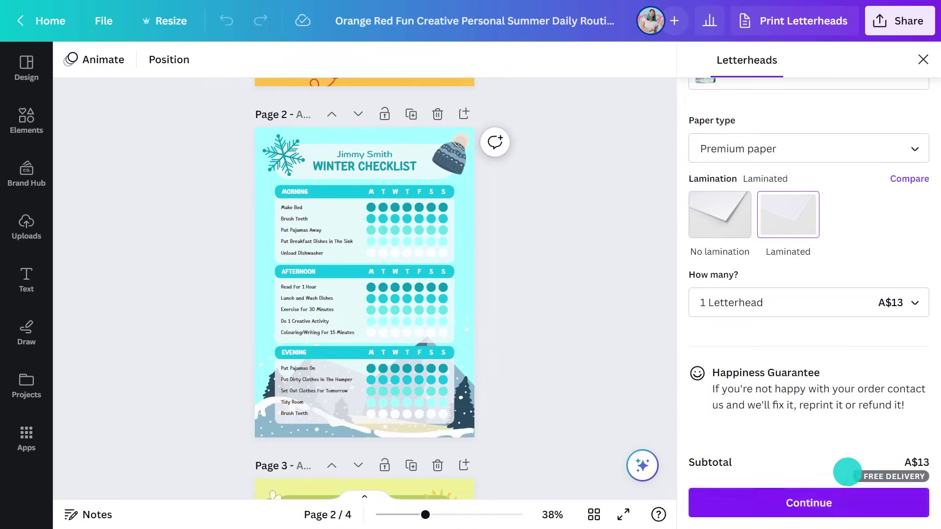
pyautogui.click(815, 493)
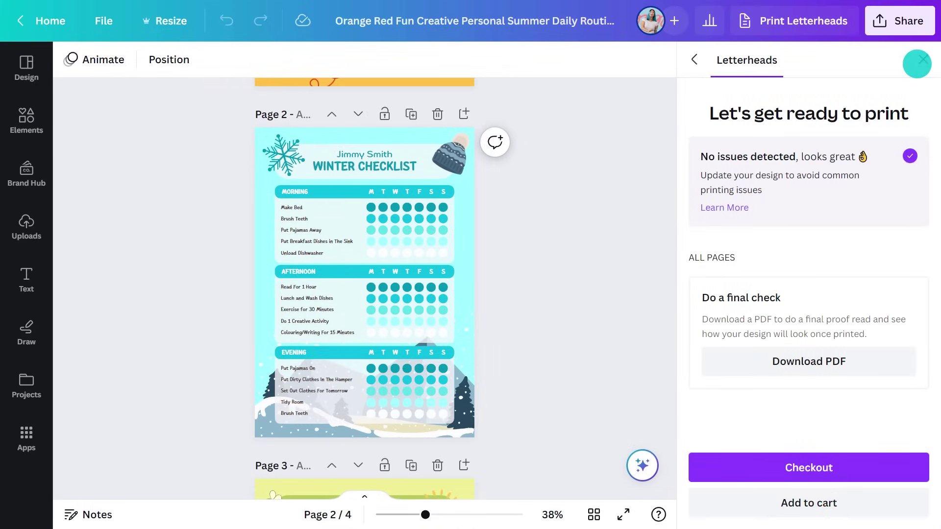
# Close the letterhead print options and scroll down through the pages
pyautogui.click(920, 61)
pyautogui.scroll(-10, 654, 275)
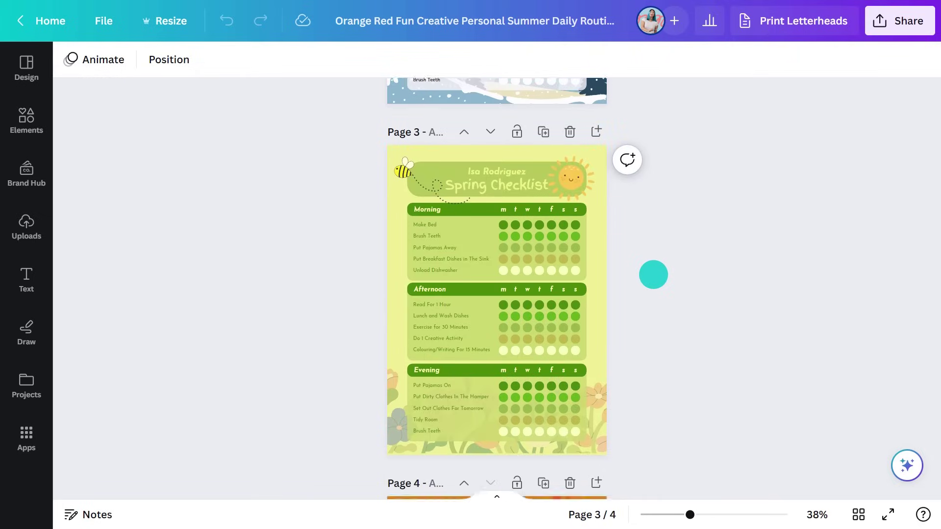
pyautogui.scroll(-3, 653, 274)
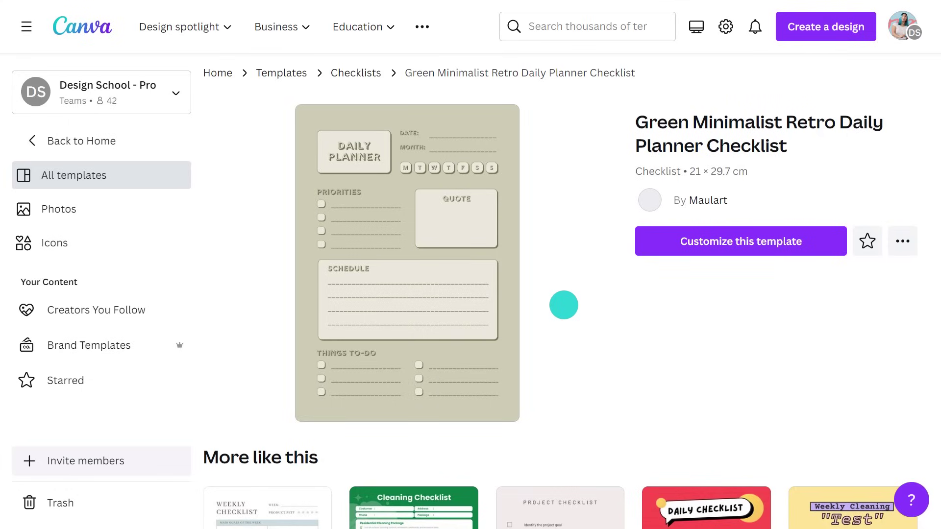
# Customize the green planner template and apply Montserrat to all its text
pyautogui.click(691, 252)
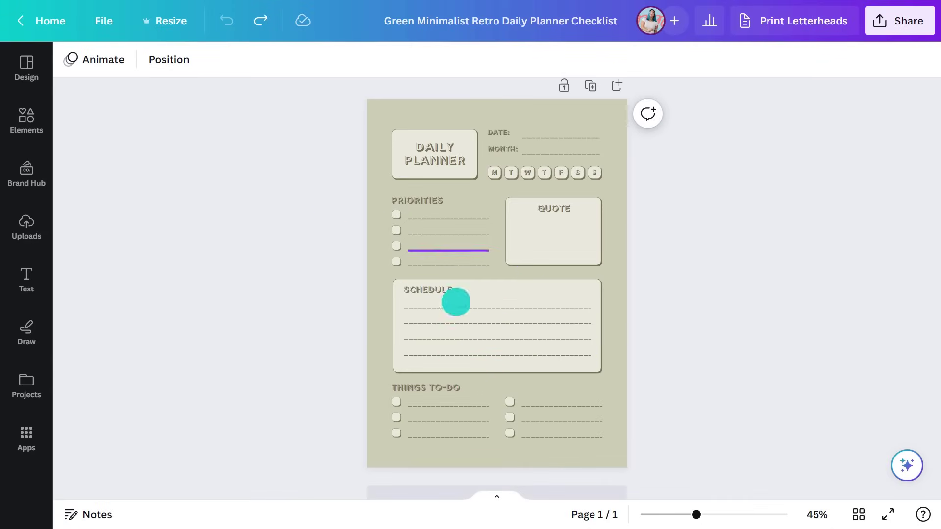
pyautogui.click(439, 202)
pyautogui.click(169, 60)
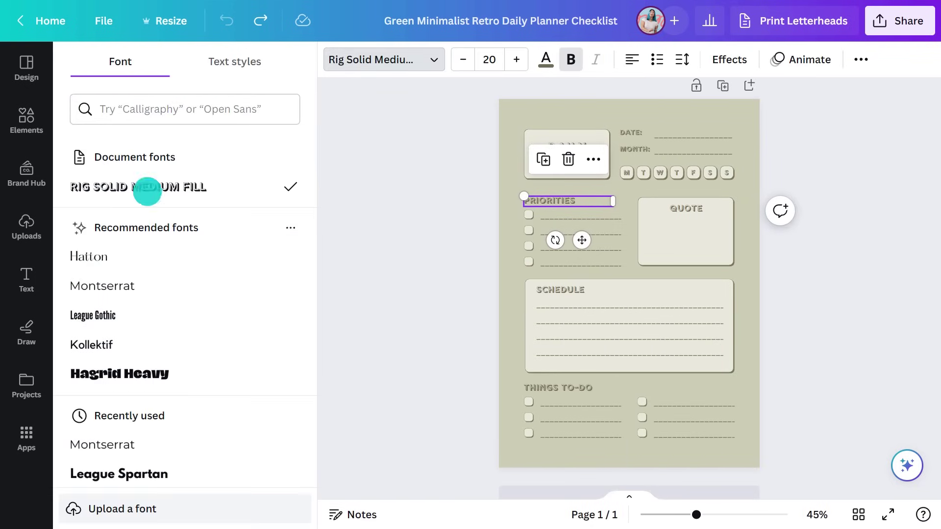
pyautogui.click(140, 289)
pyautogui.click(178, 504)
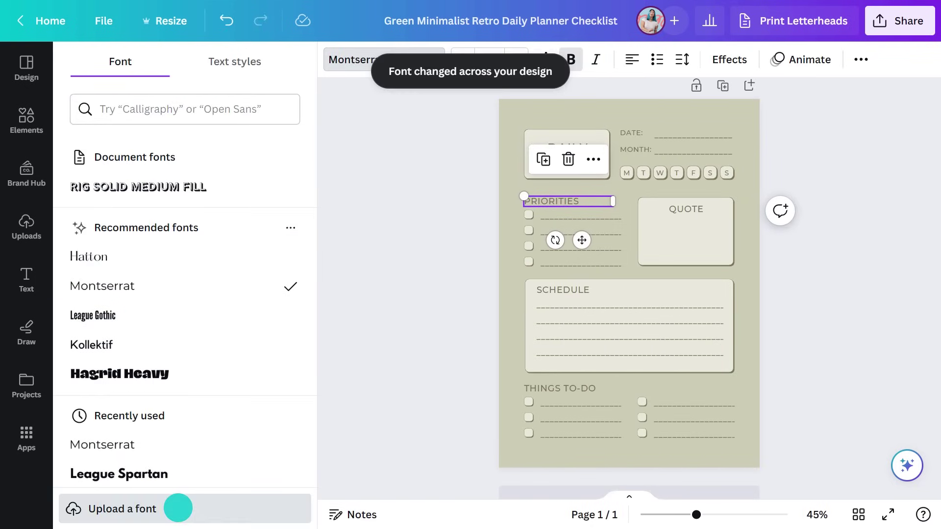
# Delete the DAILY PLANNER header, date lines and weekday boxes
pyautogui.click(360, 307)
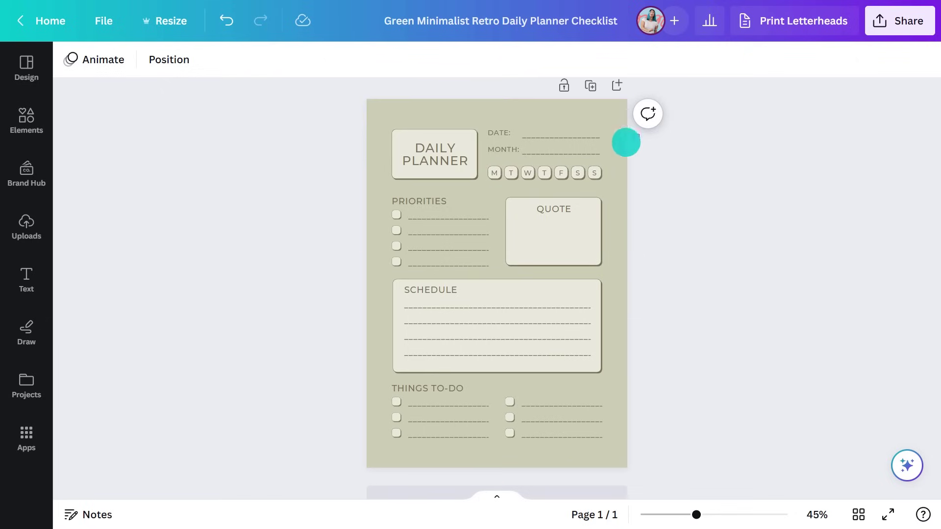
pyautogui.moveTo(639, 134); pyautogui.dragTo(414, 173)
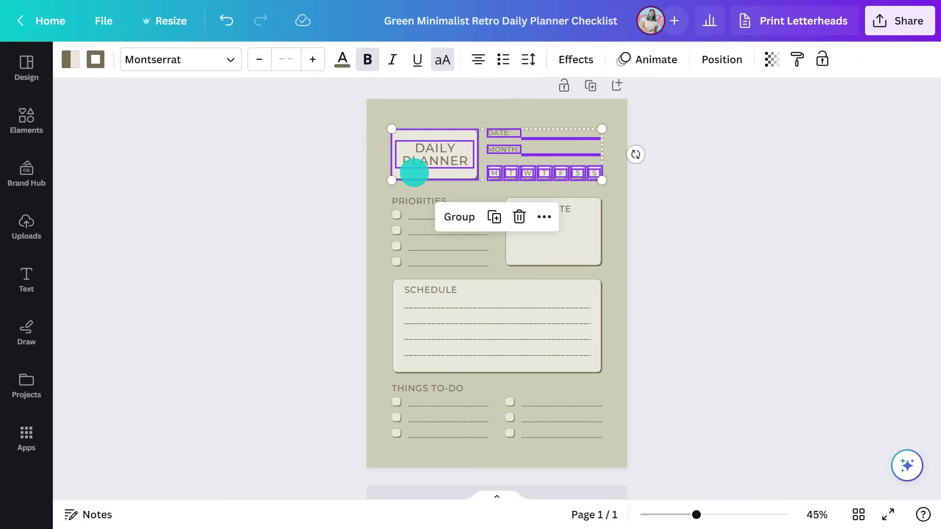
pyautogui.press('Delete')
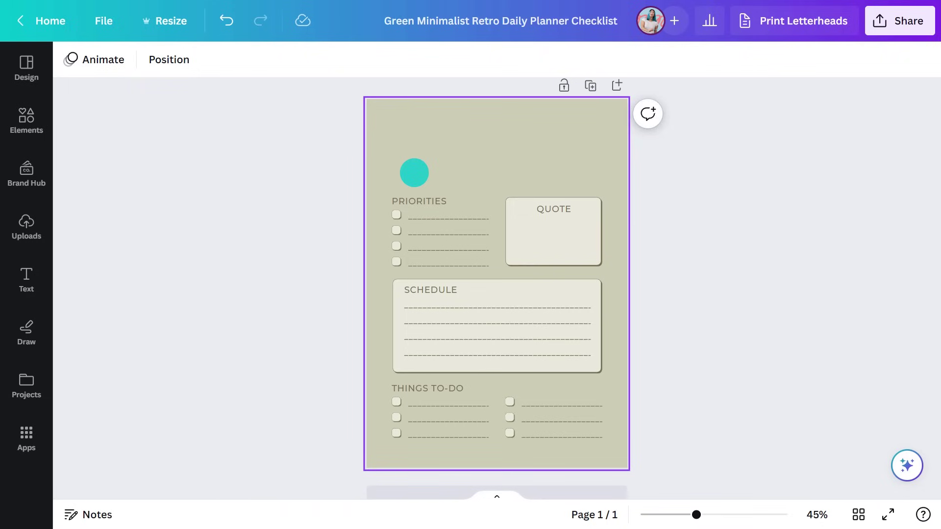
# Select the fourth Priorities checkbox together with its line and delete them
pyautogui.moveTo(414, 173); pyautogui.dragTo(349, 235)
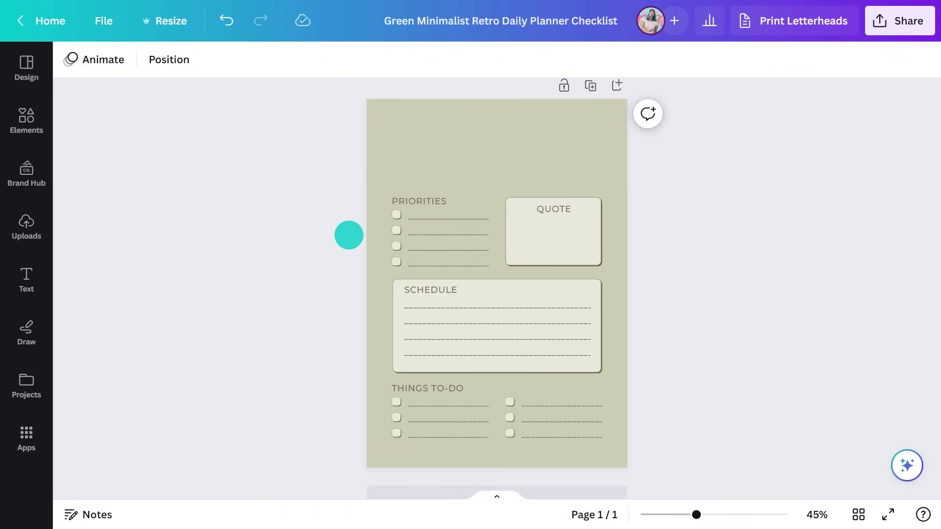
pyautogui.moveTo(475, 266); pyautogui.dragTo(488, 267)
pyautogui.press('Delete')
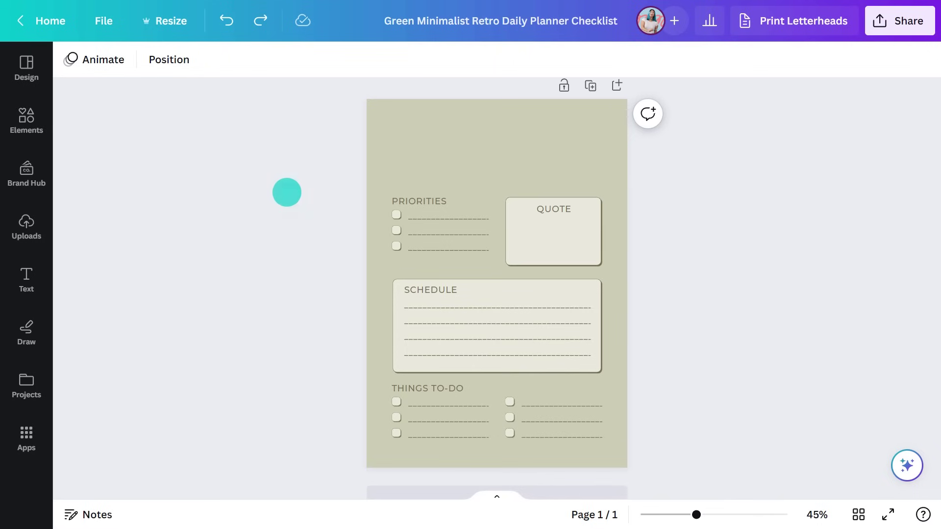
# Move the Priorities block to the page top and stretch its three lines to full width
pyautogui.moveTo(366, 210); pyautogui.dragTo(423, 253)
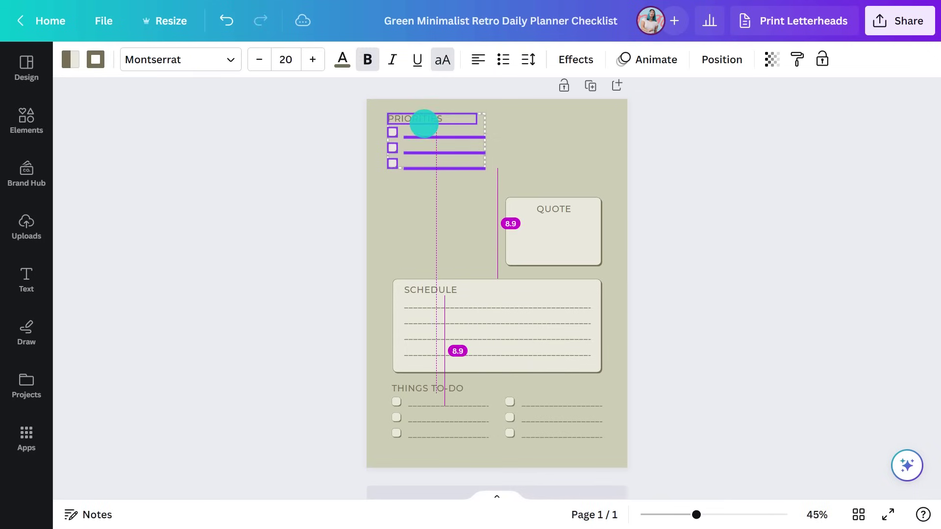
pyautogui.click(649, 162)
pyautogui.click(481, 137)
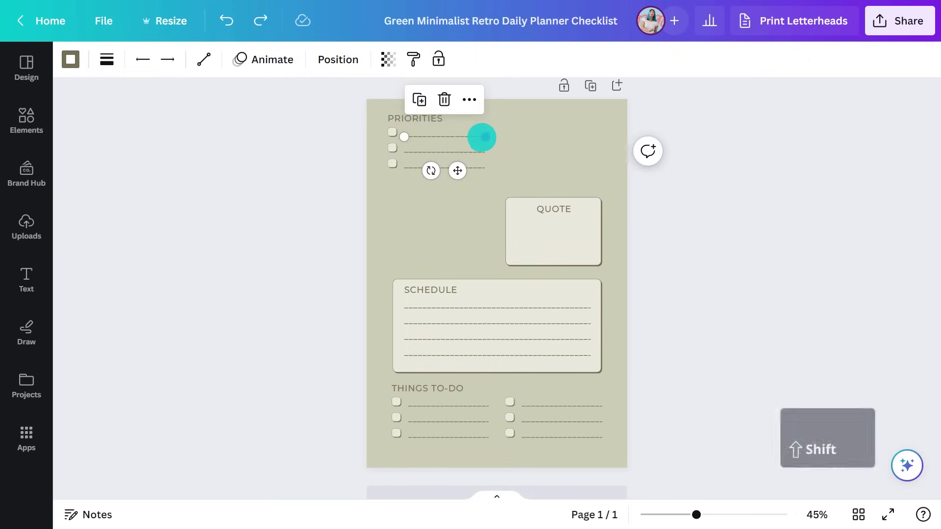
pyautogui.moveTo(485, 137); pyautogui.dragTo(603, 137)
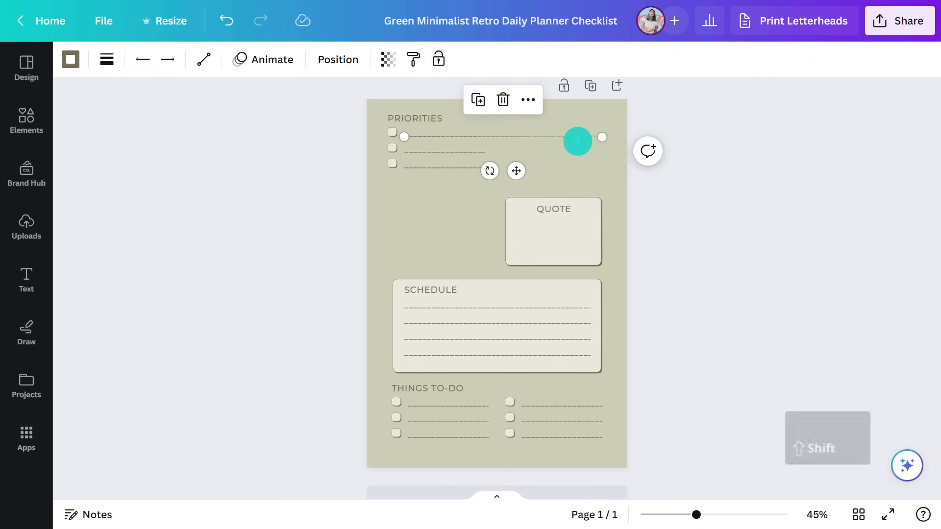
pyautogui.click(483, 152)
pyautogui.moveTo(483, 151); pyautogui.dragTo(602, 152)
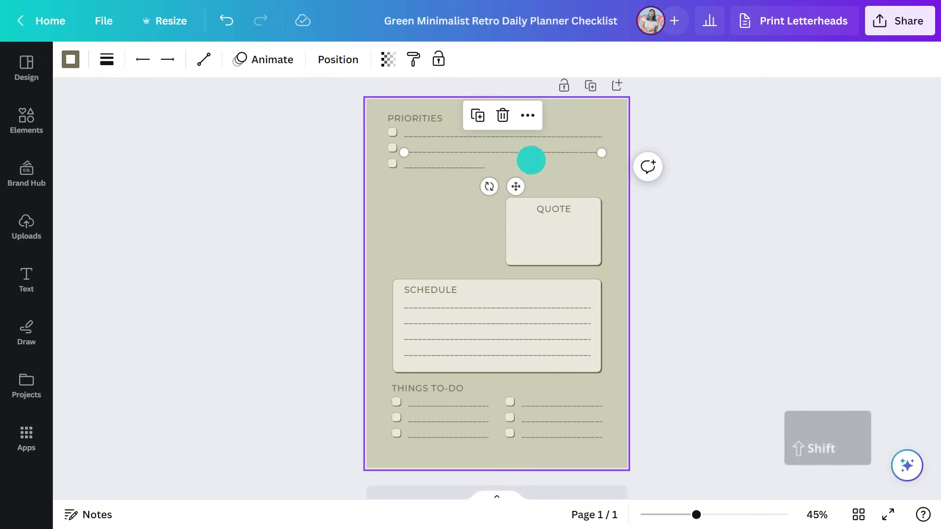
pyautogui.click(482, 168)
pyautogui.moveTo(482, 168); pyautogui.dragTo(598, 167)
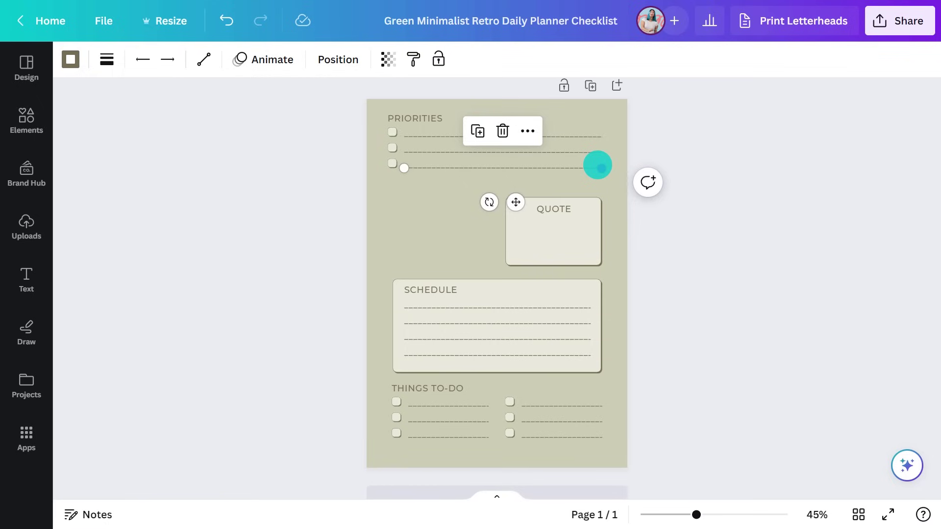
# Rename the heading to WORK VICTORIES and copy the whole block
pyautogui.doubleClick(434, 120)
pyautogui.write('WORK VICT')
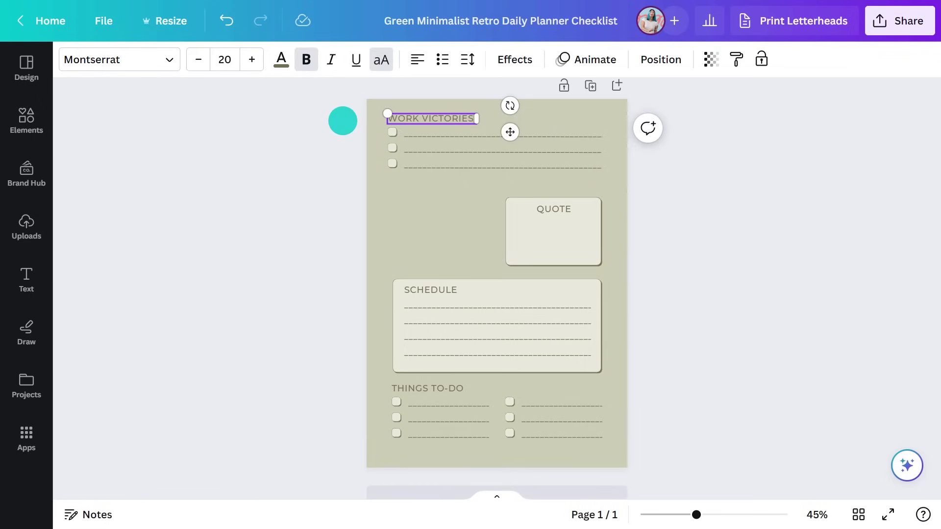
pyautogui.click(343, 121)
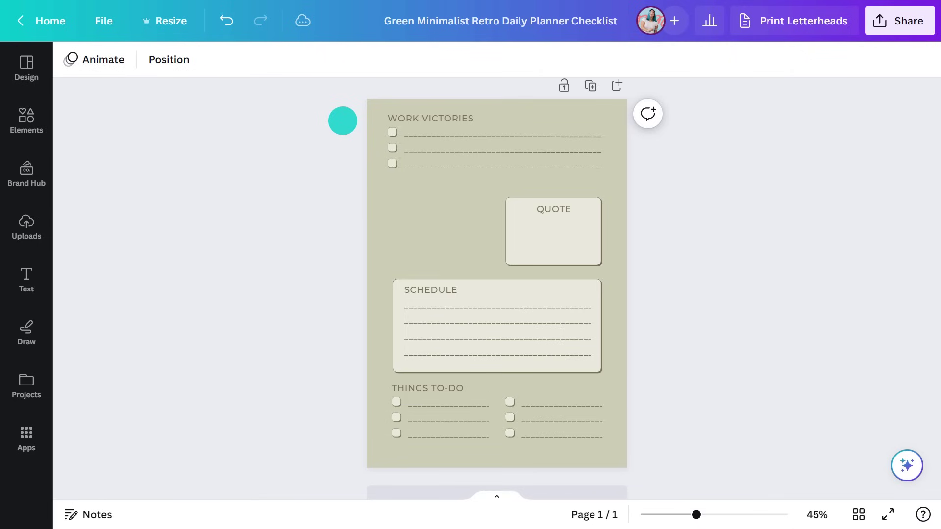
pyautogui.hotkey('ctrl', 'c')
pyautogui.moveTo(350, 105); pyautogui.dragTo(414, 237)
# Paste a copy of the WORK VICTORIES checklist as HOME VICTORIES and move the QUOTE box down
pyautogui.hotkey('ctrl', 'v')
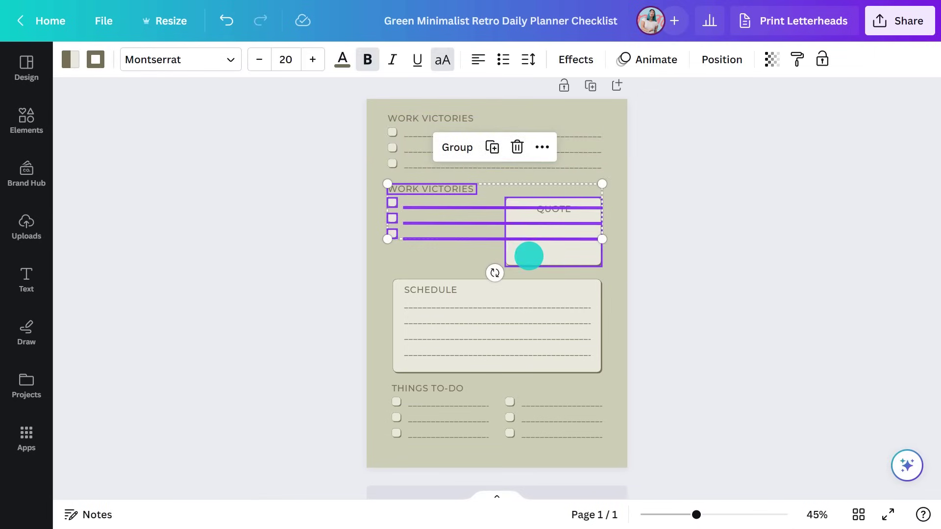
pyautogui.click(539, 237)
pyautogui.keyDown('shift'); pyautogui.click(556, 217); pyautogui.keyUp('shift')
pyautogui.moveTo(556, 254); pyautogui.dragTo(563, 308)
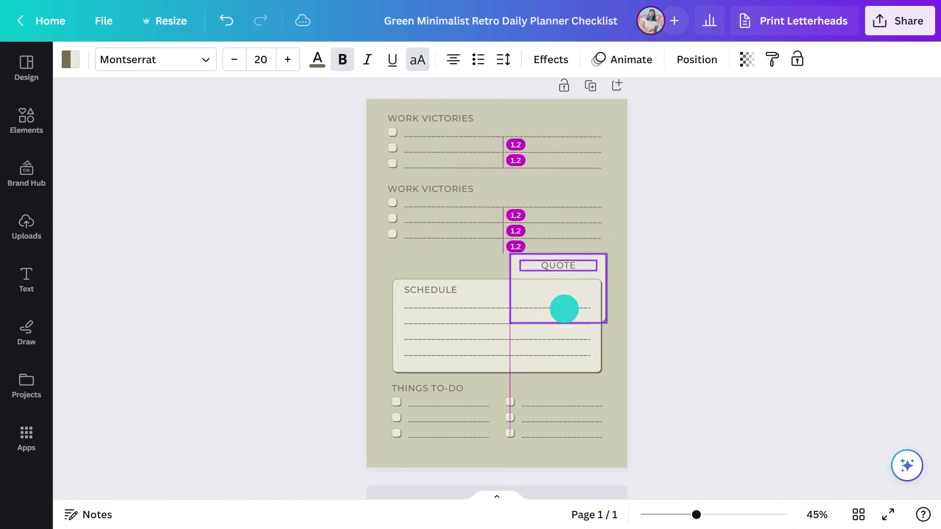
pyautogui.tripleClick(471, 186)
pyautogui.write('HOME')
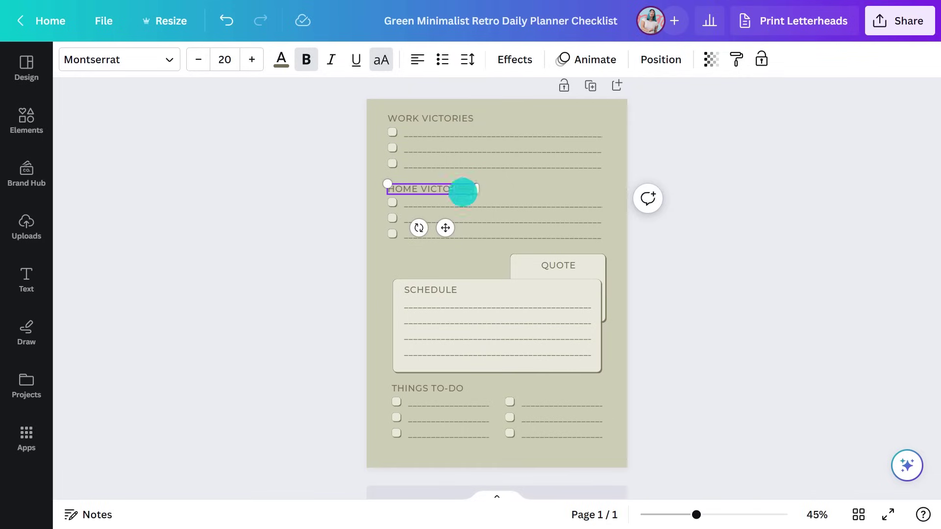
pyautogui.click(337, 309)
# Delete the right-hand THINGS TO-DO column and retitle the remaining list MEALS
pyautogui.moveTo(637, 395); pyautogui.dragTo(508, 448)
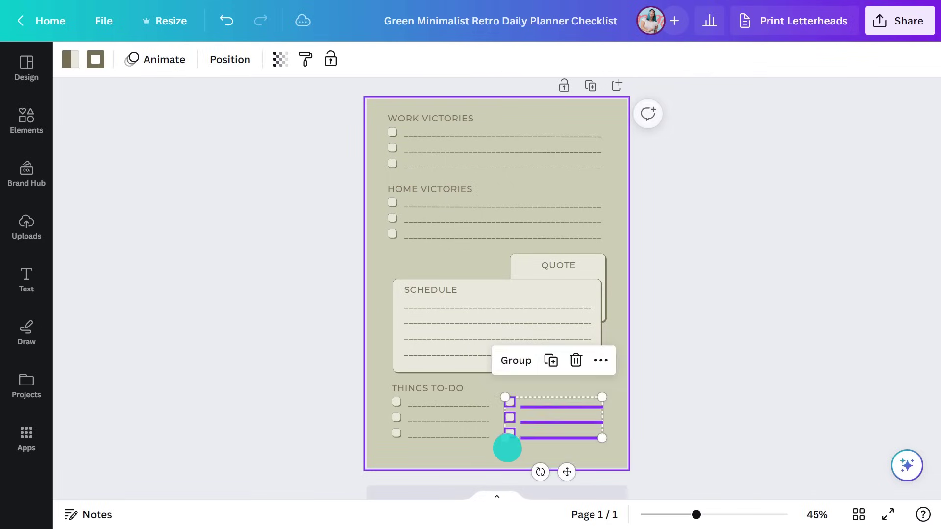
pyautogui.press('Delete')
pyautogui.moveTo(510, 403); pyautogui.dragTo(397, 260)
pyautogui.keyDown('shift'); pyautogui.click(413, 390); pyautogui.keyUp('shift')
pyautogui.click(409, 259)
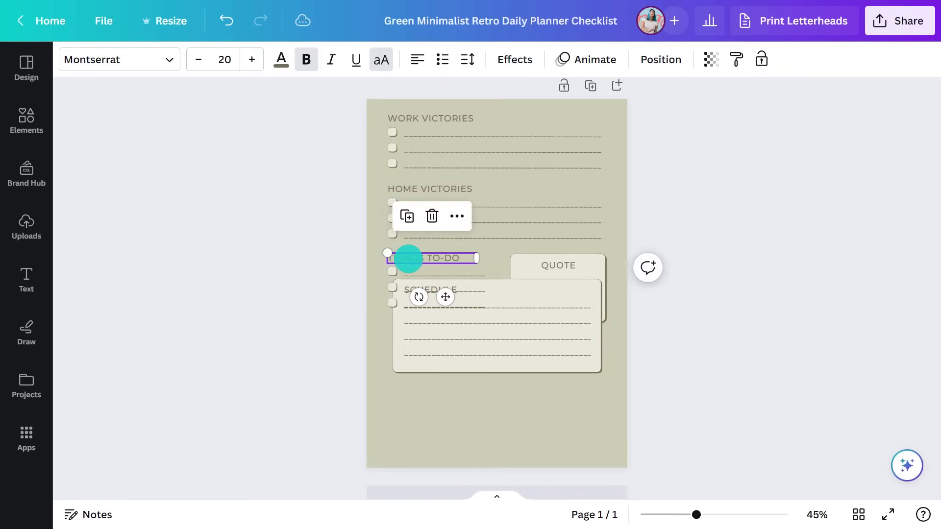
pyautogui.write('MEAL')
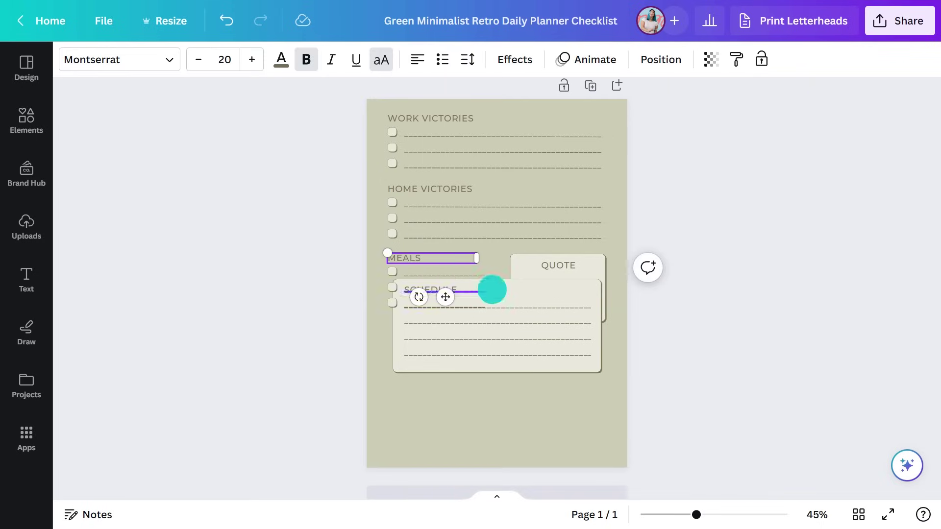
pyautogui.write('S')
# Move the SCHEDULE box below the MEALS list and shorten its lines to narrow it
pyautogui.click(492, 289)
pyautogui.keyDown('shift'); pyautogui.click(463, 287); pyautogui.keyUp('shift')
pyautogui.keyDown('shift'); pyautogui.click(498, 309); pyautogui.keyUp('shift')
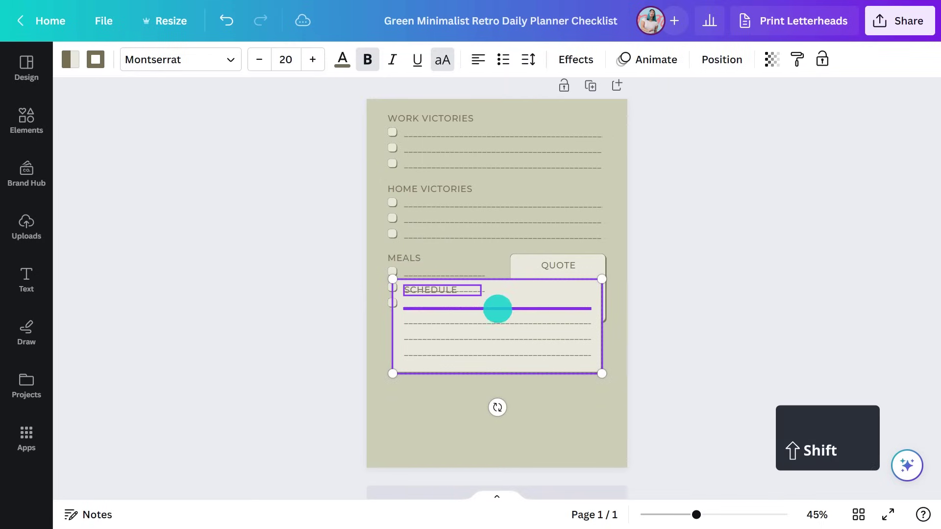
pyautogui.moveTo(503, 289); pyautogui.dragTo(498, 337)
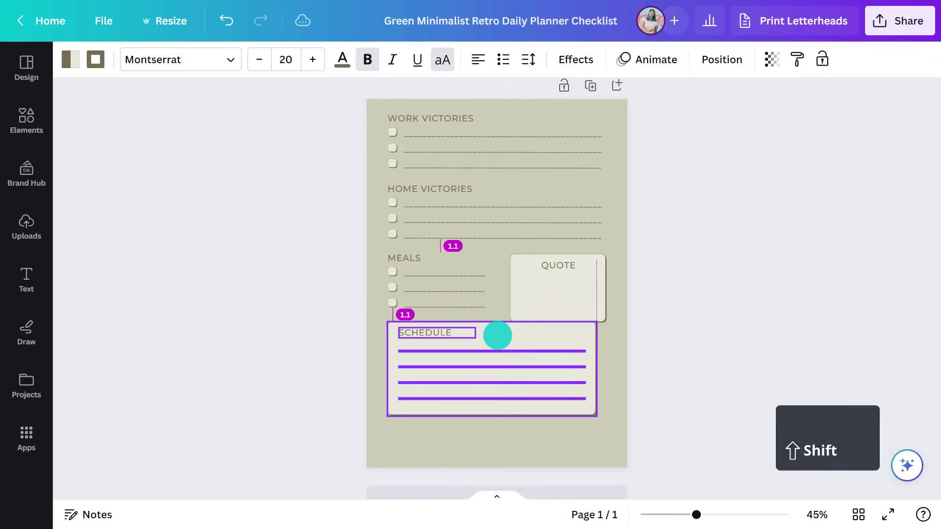
pyautogui.click(608, 340)
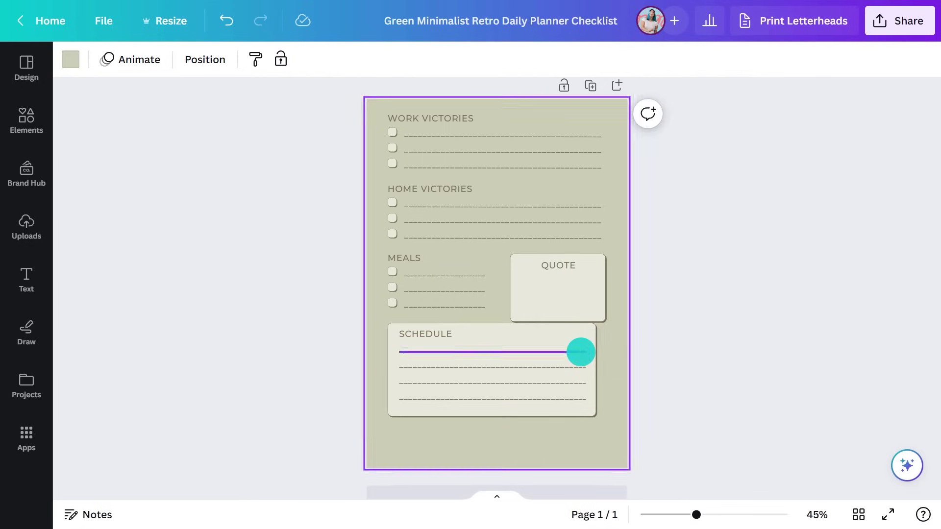
pyautogui.click(588, 353)
pyautogui.moveTo(588, 353); pyautogui.dragTo(484, 351)
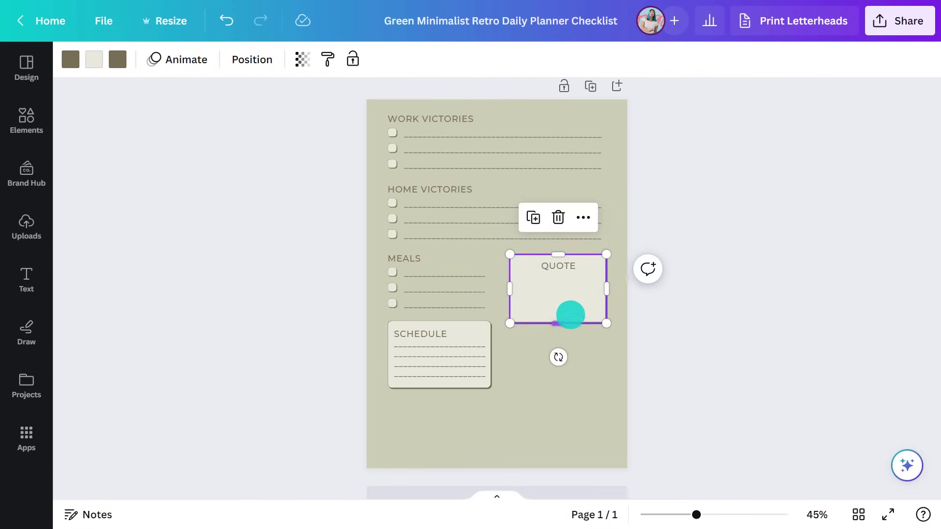
# Stretch the QUOTE box taller as SHOPPING LIST and retitle SCHEDULE to CONTACT
pyautogui.moveTo(570, 315); pyautogui.dragTo(552, 387)
pyautogui.click(560, 268)
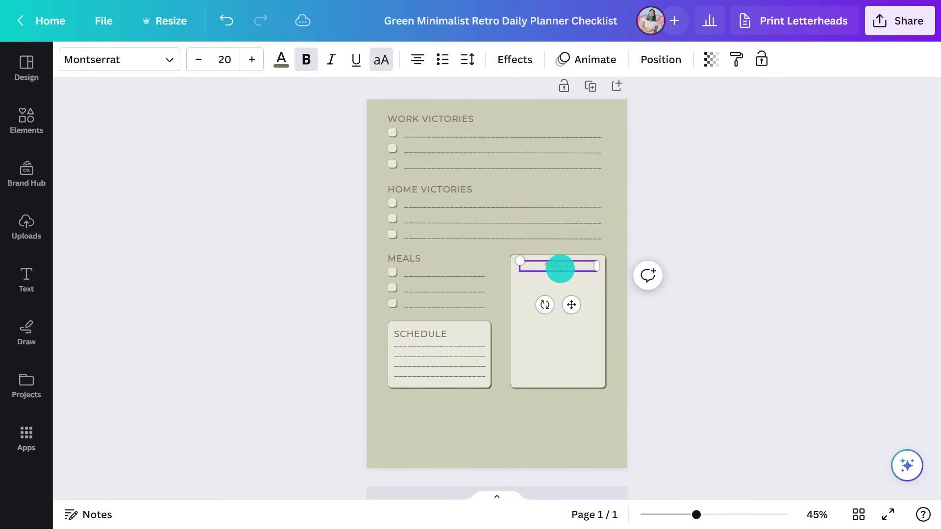
pyautogui.click(431, 330)
pyautogui.doubleClick(427, 333)
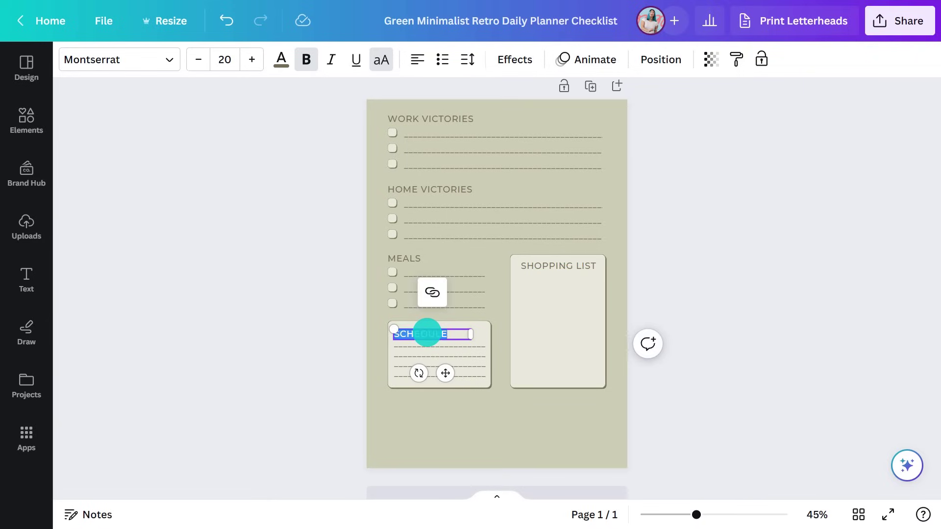
pyautogui.click(378, 363)
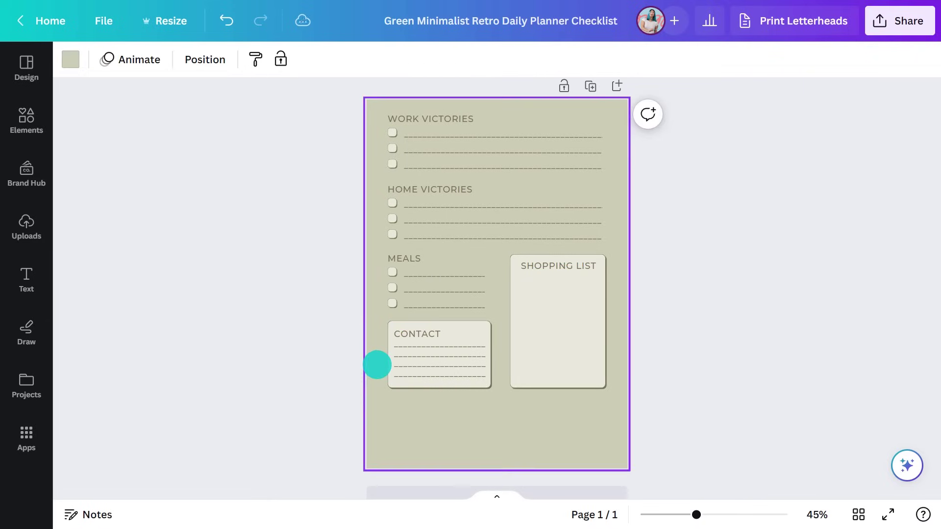
# Remove extra dashed lines from the CONTACT box and add a duplicated LEARN heading below
pyautogui.click(431, 363)
pyautogui.press('Delete')
pyautogui.click(429, 356)
pyautogui.press('Delete')
pyautogui.click(417, 335)
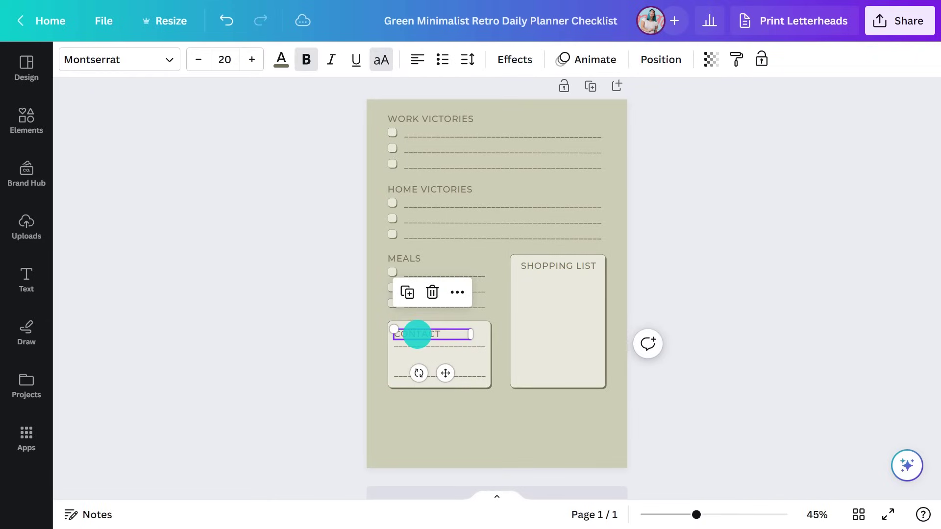
pyautogui.click(408, 293)
pyautogui.moveTo(445, 373); pyautogui.dragTo(438, 399)
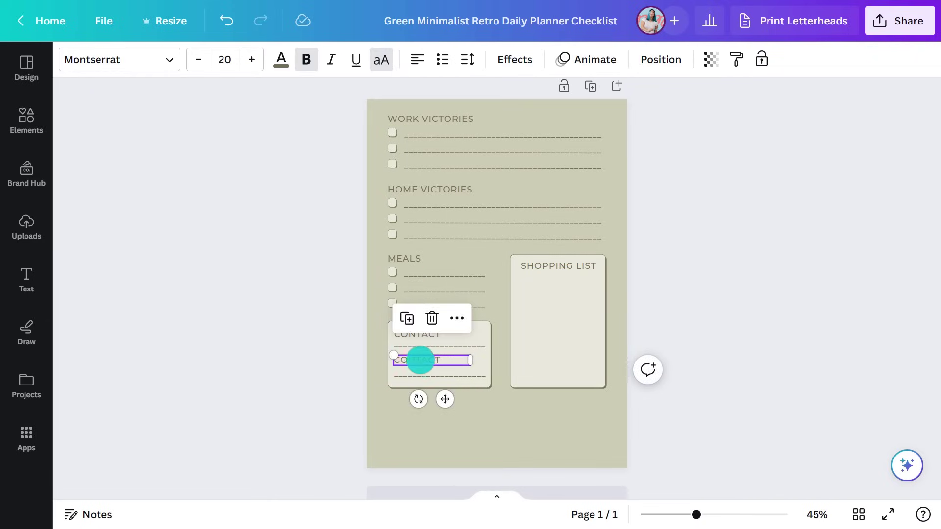
pyautogui.click(378, 406)
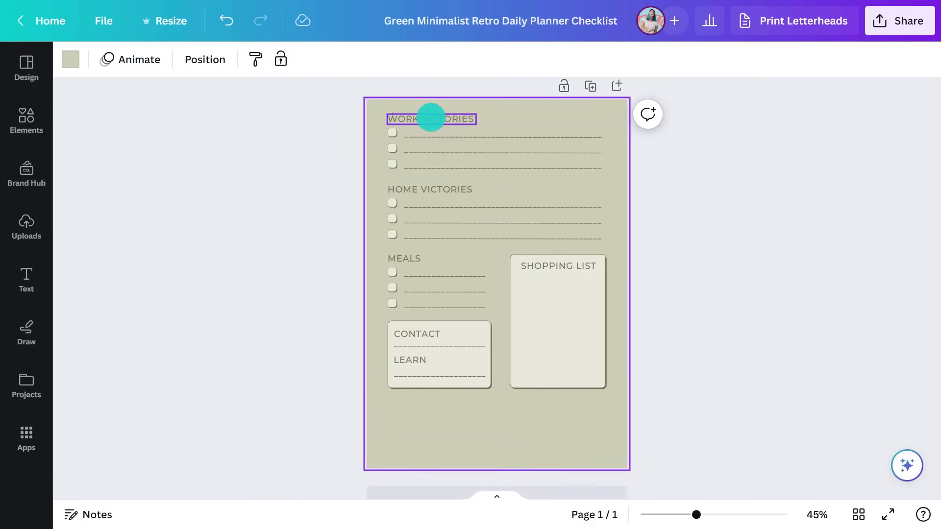
# Duplicate the WORK VICTORIES heading below CONTACT as WHAT AM I GRATEFUL FOR?, widened to one line
pyautogui.click(431, 118)
pyautogui.click(408, 162)
pyautogui.moveTo(443, 125); pyautogui.dragTo(435, 410)
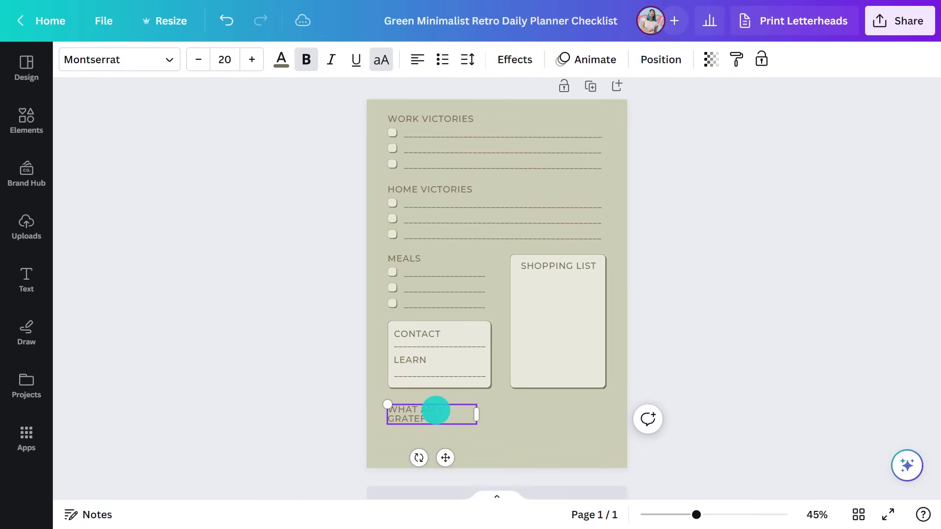
pyautogui.moveTo(477, 414); pyautogui.dragTo(515, 425)
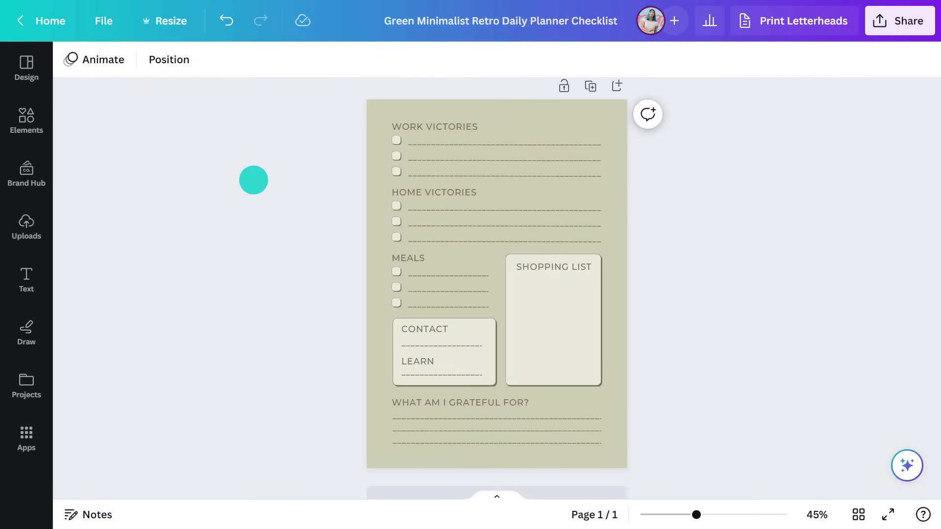
# Find 'plant silhouette' graphics and place a rotated, shrunk leaf branch at the page's top-right corner
pyautogui.click(42, 121)
pyautogui.click(238, 63)
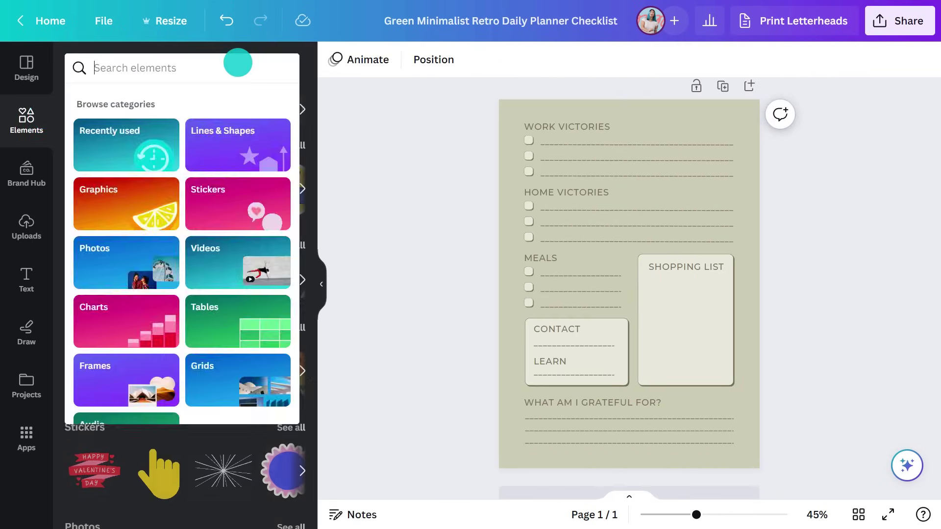
pyautogui.write('plant silhouette')
pyautogui.press('Return')
pyautogui.click(119, 103)
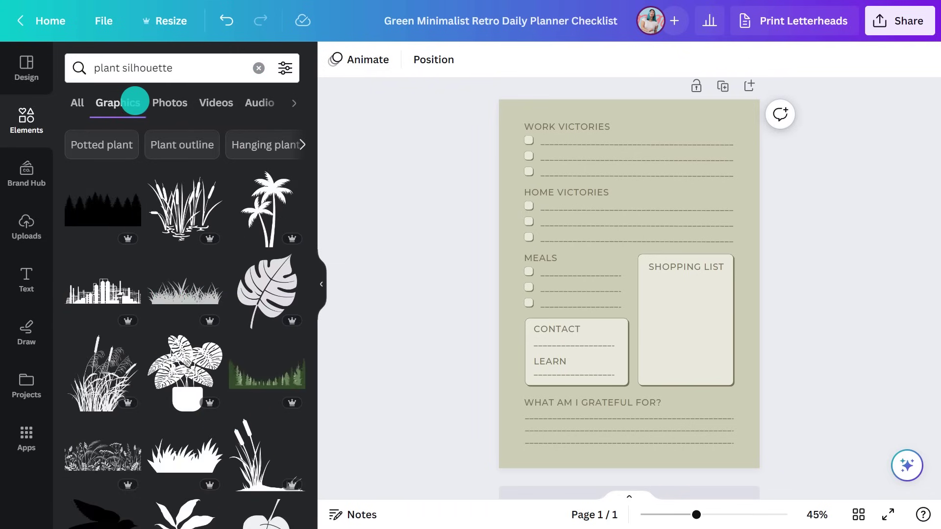
pyautogui.scroll(-10, 169, 287)
pyautogui.moveTo(257, 306); pyautogui.dragTo(702, 147)
pyautogui.moveTo(788, 175); pyautogui.dragTo(752, 163)
pyautogui.click(725, 193)
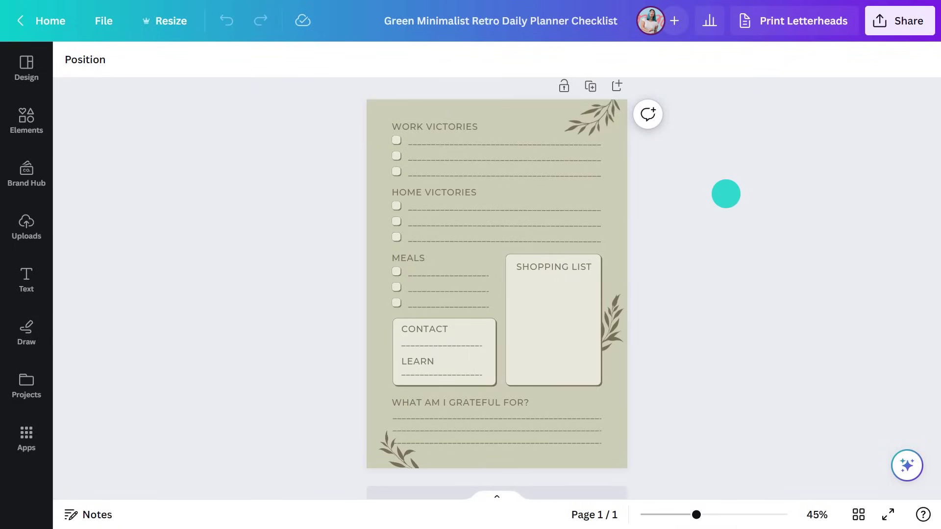
# Choose Print your design as Notepads and resize the planner for notepad printing
pyautogui.click(895, 20)
pyautogui.scroll(-1, 849, 279)
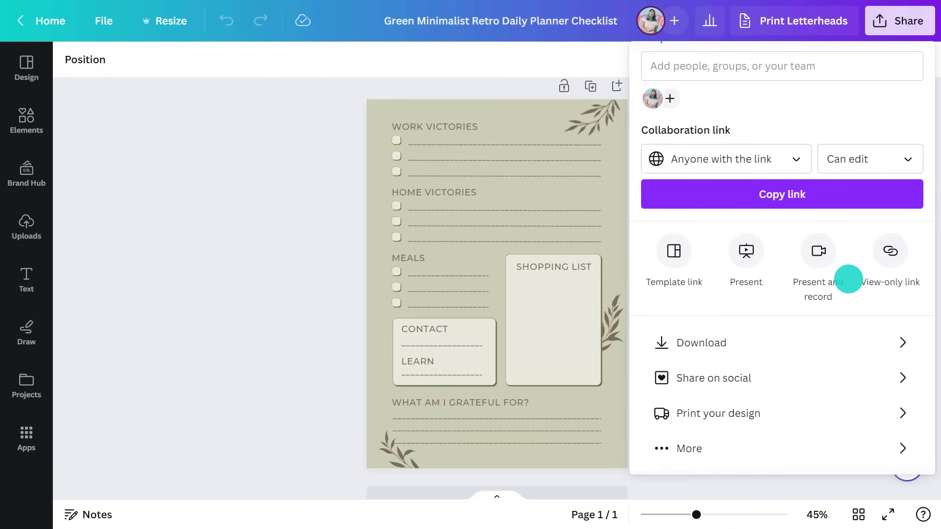
pyautogui.click(836, 414)
pyautogui.scroll(-10, 837, 411)
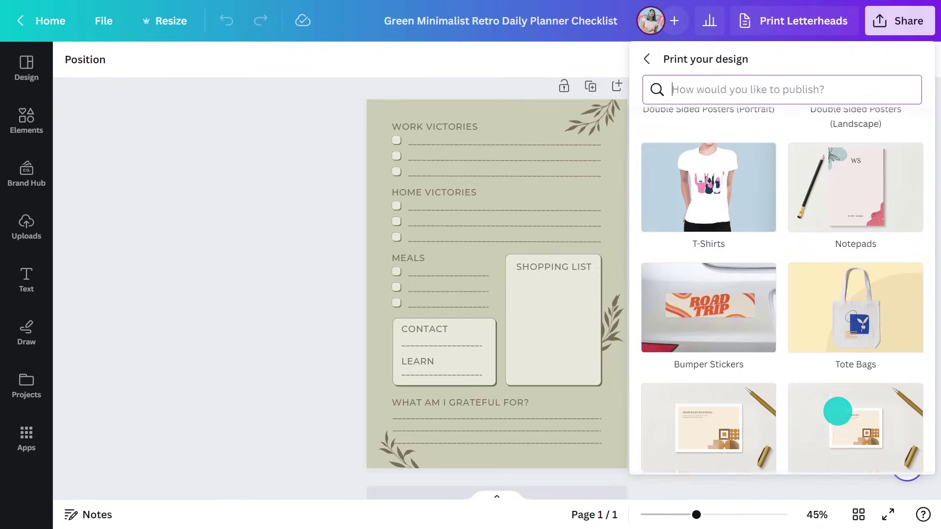
pyautogui.click(855, 172)
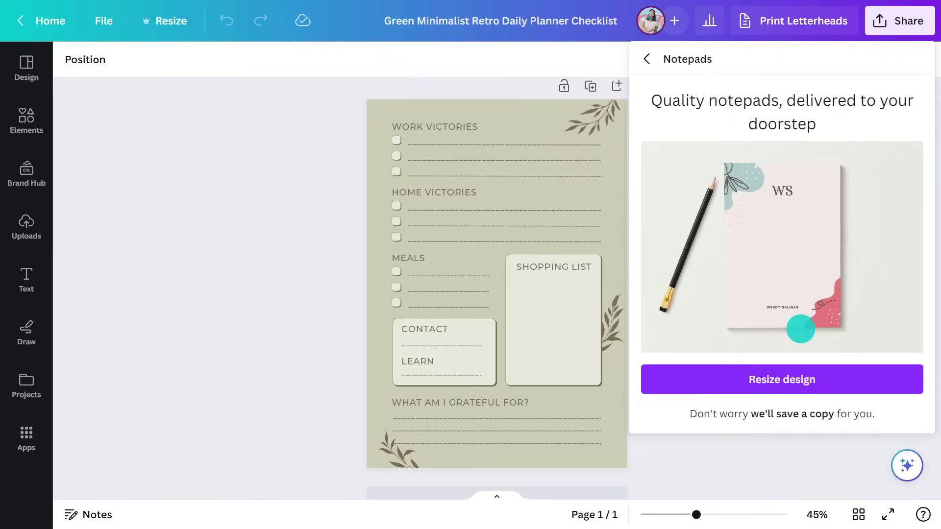
pyautogui.click(786, 380)
# Keep the Small notepad size and set the sheet count to 100 sheets
pyautogui.scroll(-5, 788, 374)
pyautogui.click(757, 286)
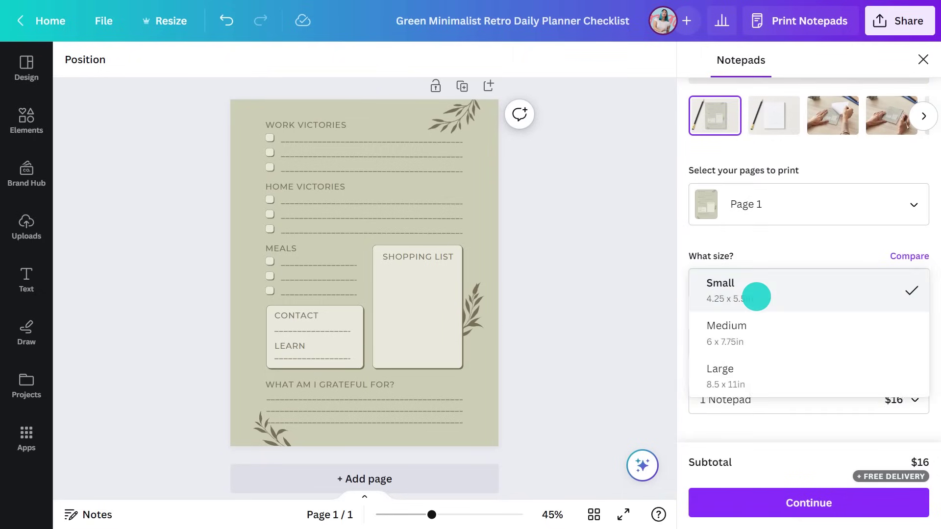
pyautogui.click(756, 294)
pyautogui.scroll(4, 757, 298)
pyautogui.click(903, 263)
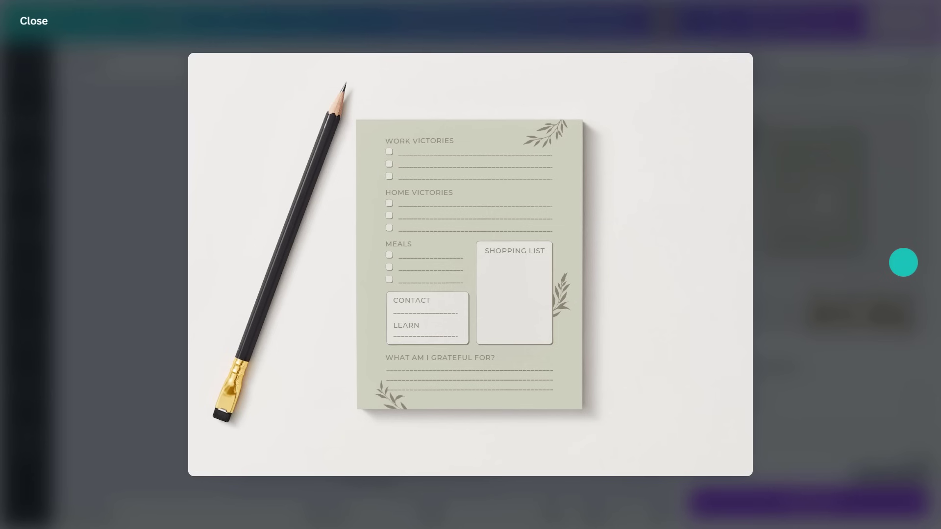
pyautogui.click(904, 263)
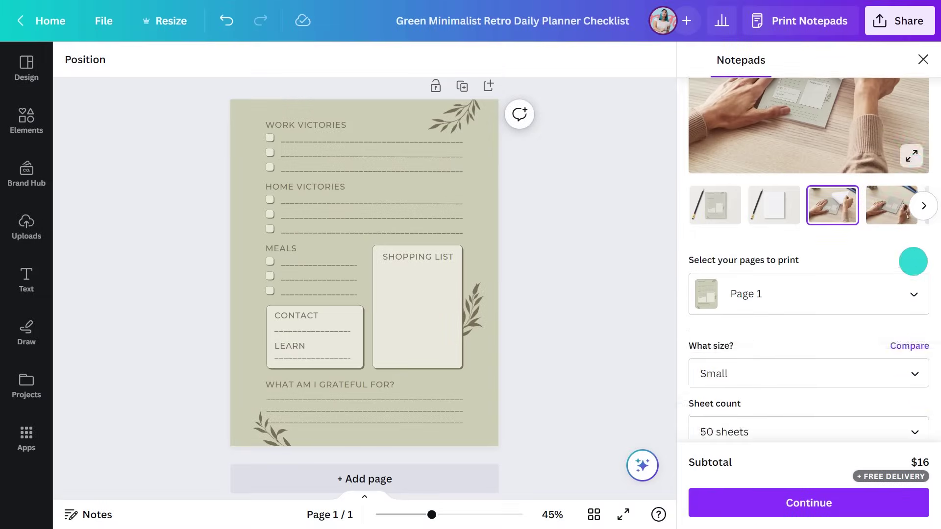
pyautogui.click(907, 289)
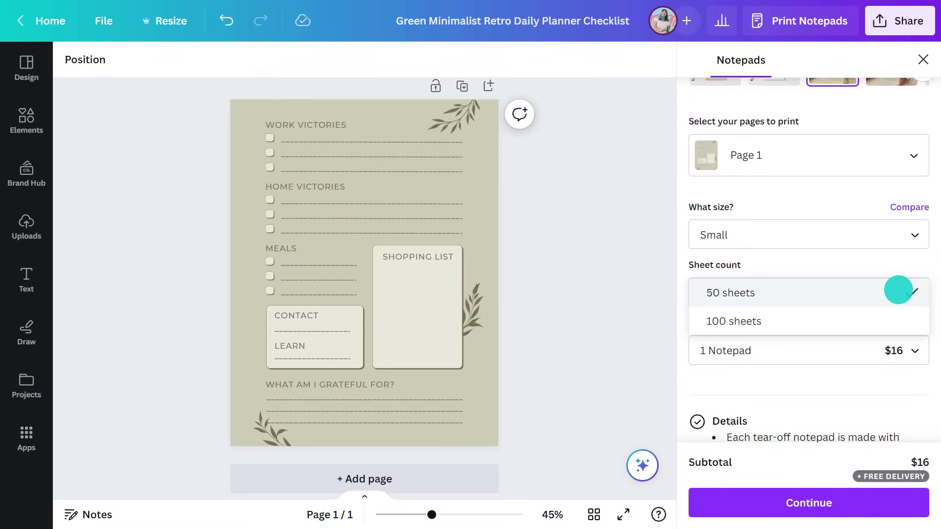
pyautogui.click(896, 314)
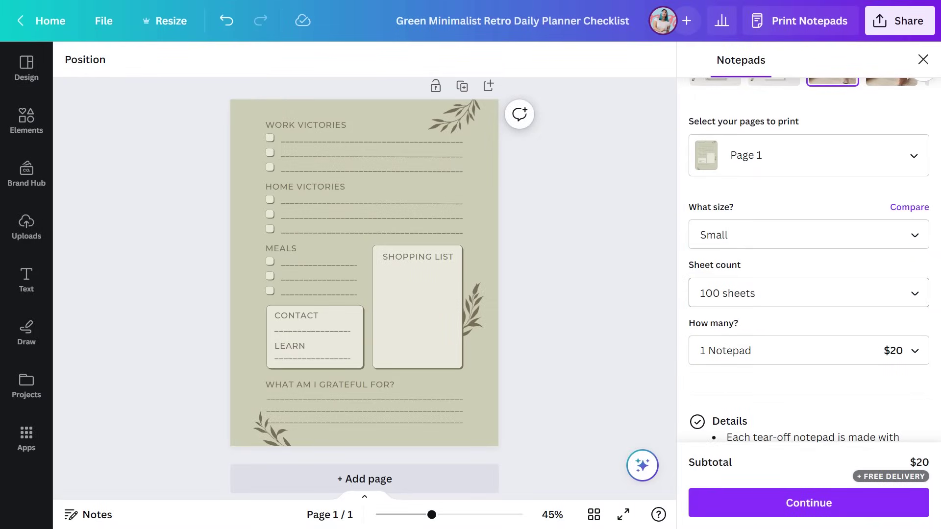